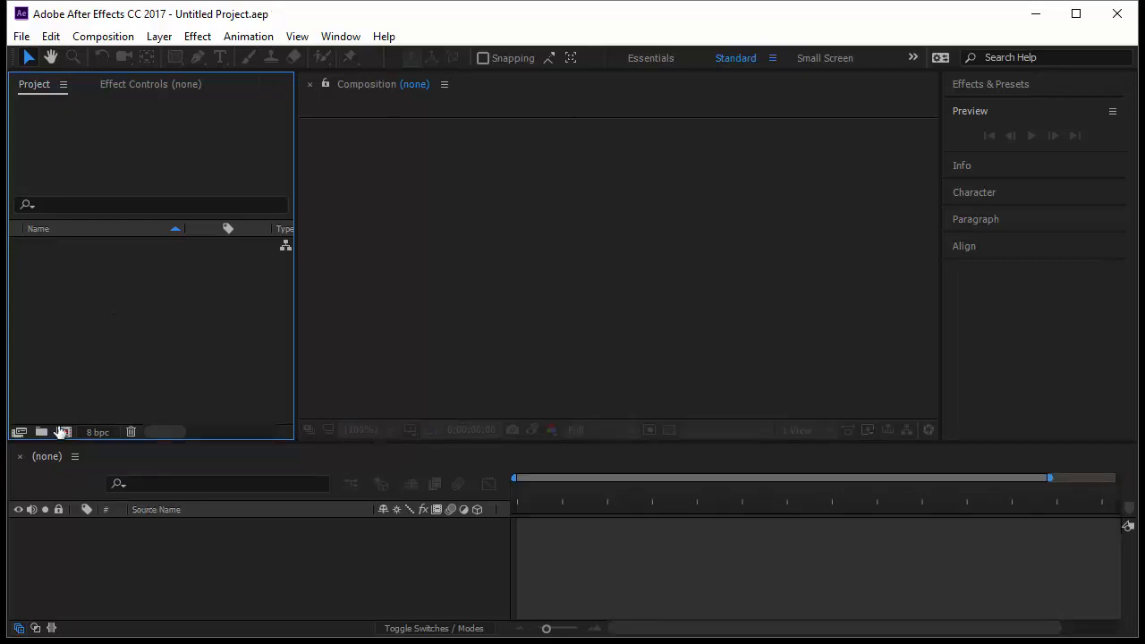
# Create a new composition named "Walking Man" with the existing HDV/HDTV 720 25 preset and three-second duration
pyautogui.click(62, 432)
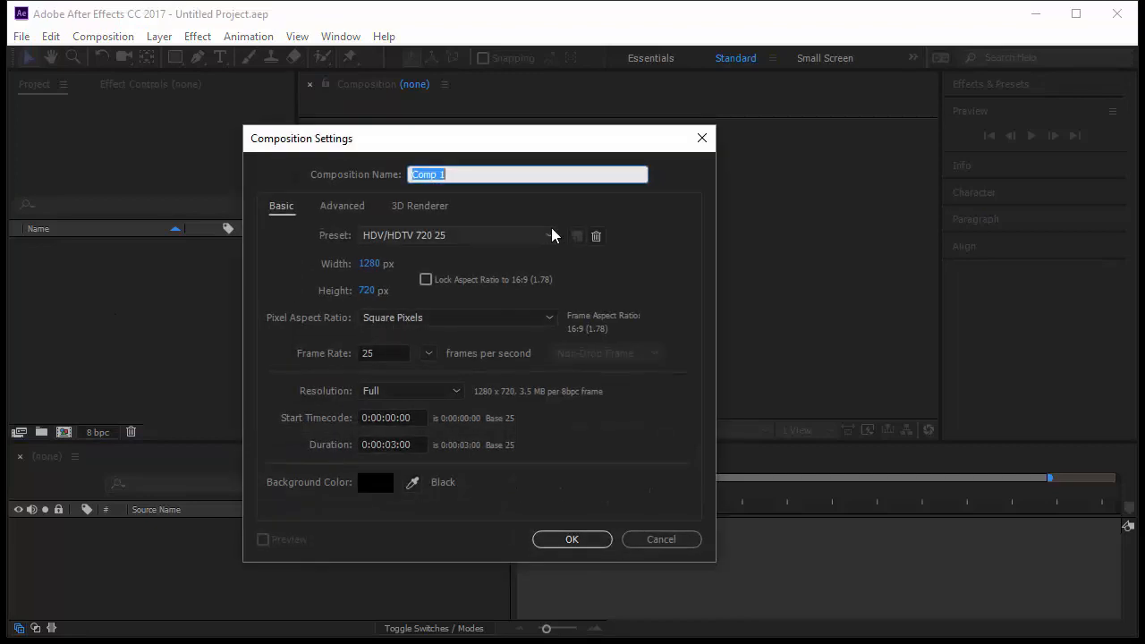
pyautogui.write('Walking Man')
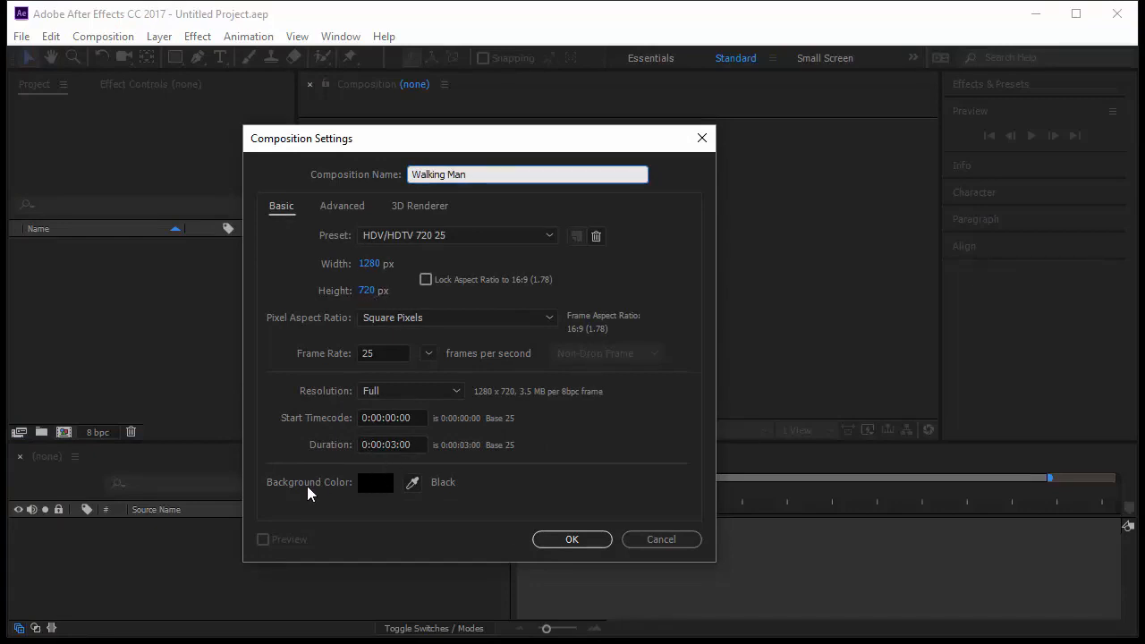
pyautogui.click(560, 541)
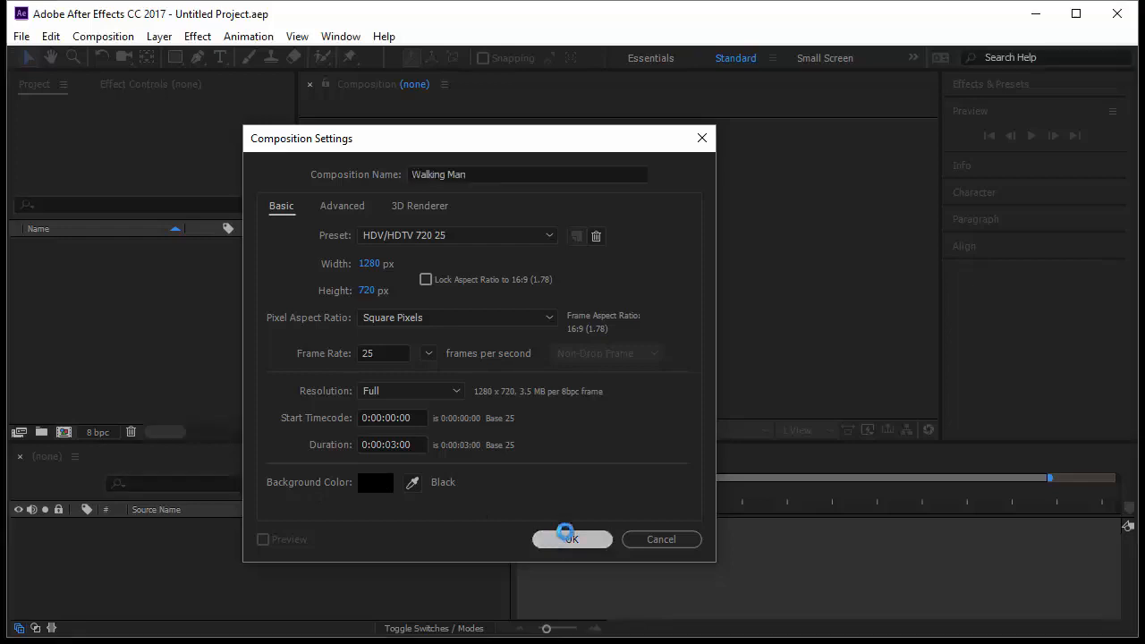
# Choose the Ellipse tool and set the shape fill color to bright red
pyautogui.click(175, 56)
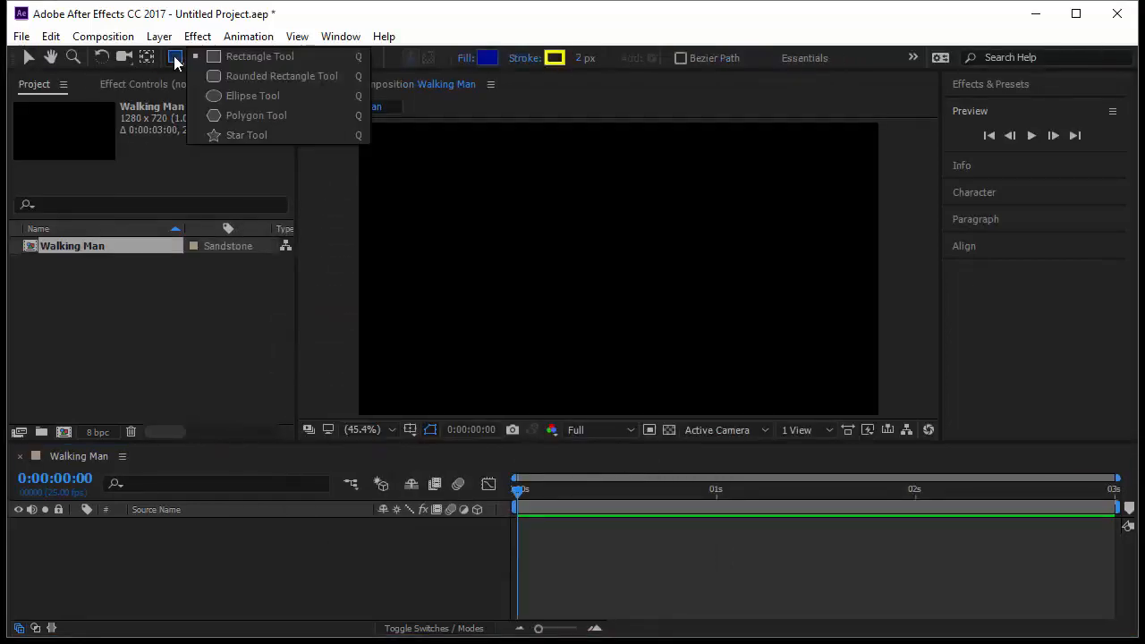
pyautogui.click(261, 96)
pyautogui.click(487, 57)
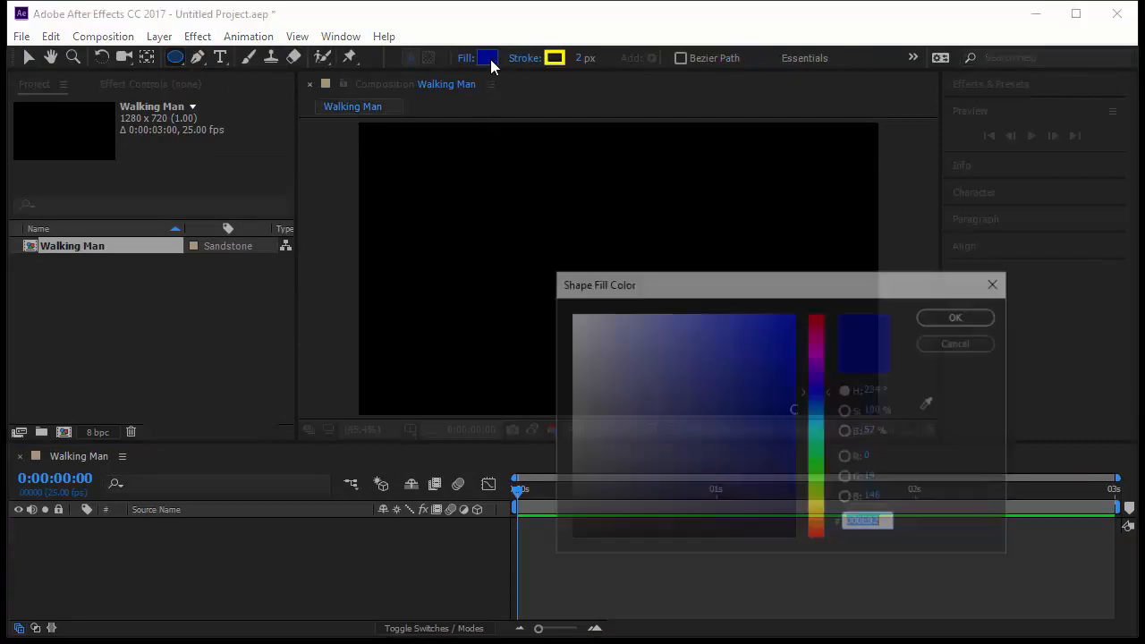
pyautogui.moveTo(820, 392)
pyautogui.mouseDown()
pyautogui.moveTo(824, 314)
pyautogui.moveTo(791, 338)
pyautogui.mouseUp()
pyautogui.click(951, 317)
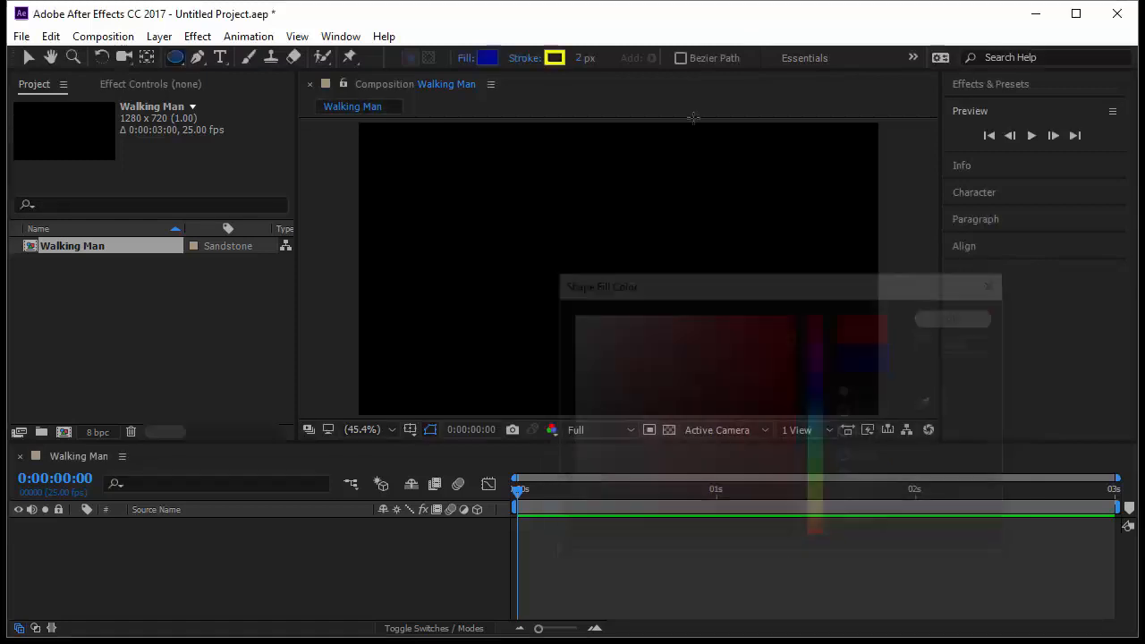
# Set the shape stroke color to white
pyautogui.click(580, 58)
pyautogui.click(556, 58)
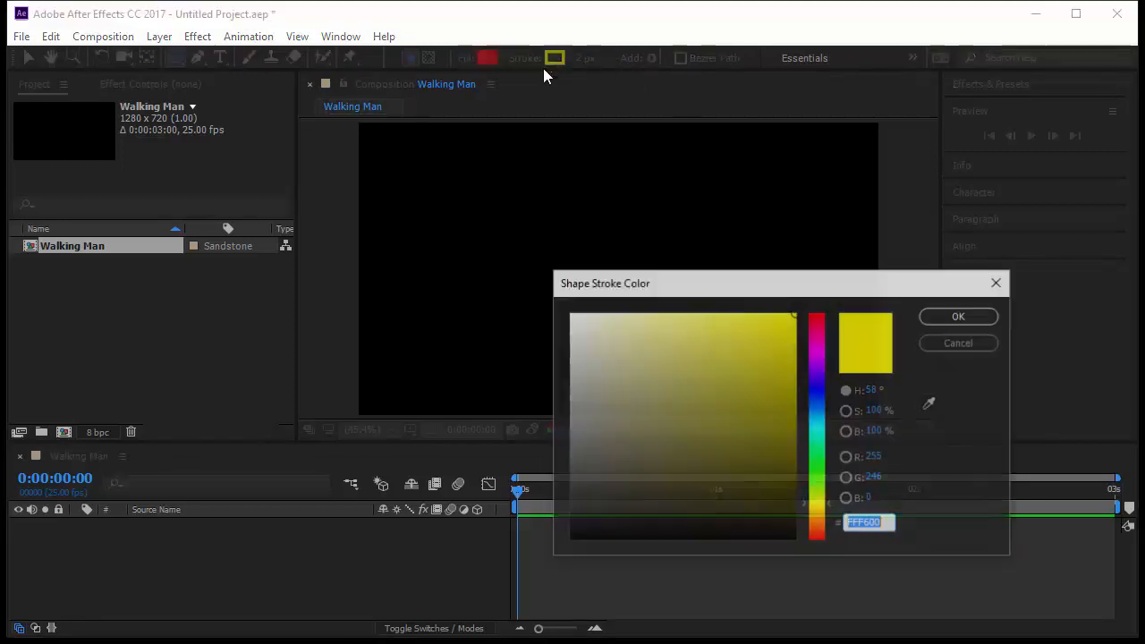
pyautogui.moveTo(634, 376); pyautogui.dragTo(559, 306)
pyautogui.click(960, 318)
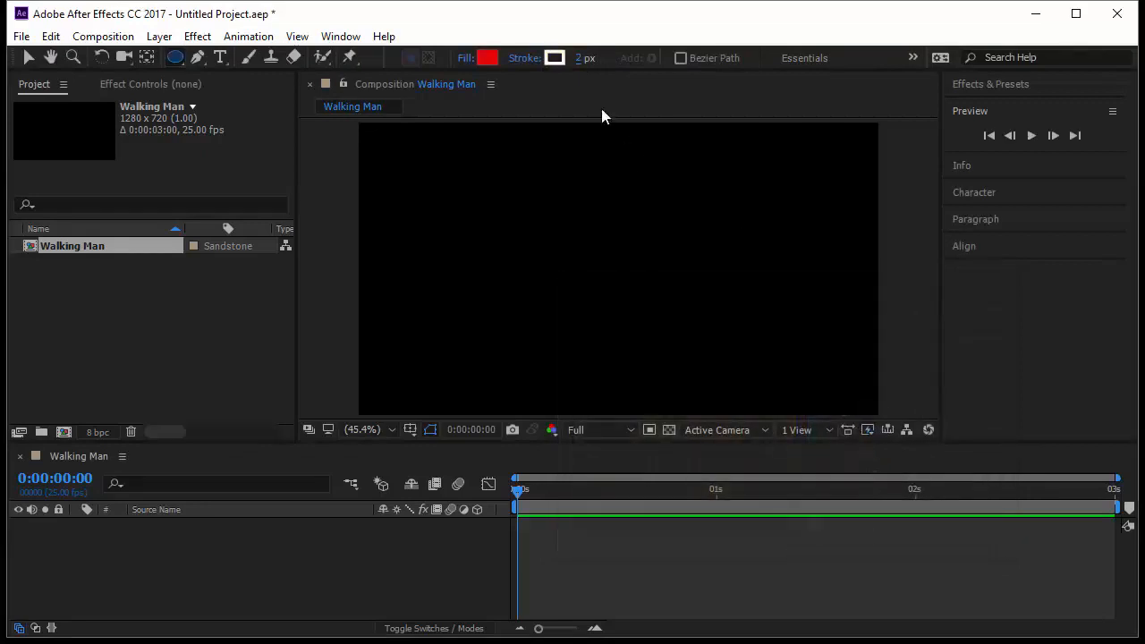
# Draw a tall upright ellipse near the middle of the composition as the man's torso
pyautogui.click(583, 61)
pyautogui.click(640, 84)
pyautogui.moveTo(552, 205); pyautogui.dragTo(639, 332)
pyautogui.press('v')
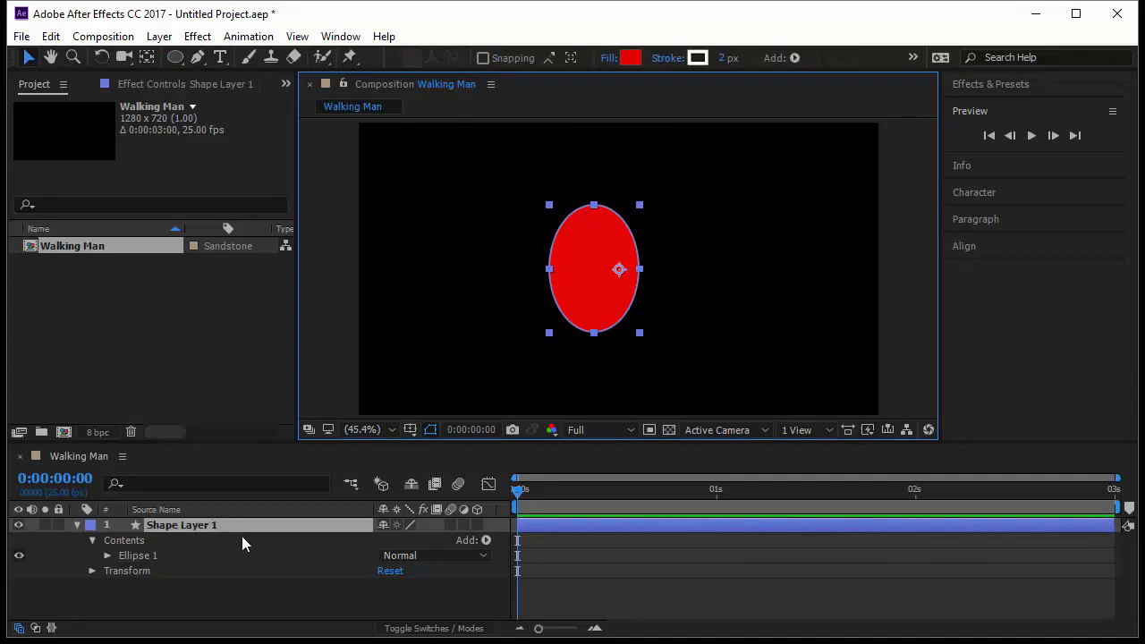
# Rename the ellipse shape group as Torso
pyautogui.click(173, 559)
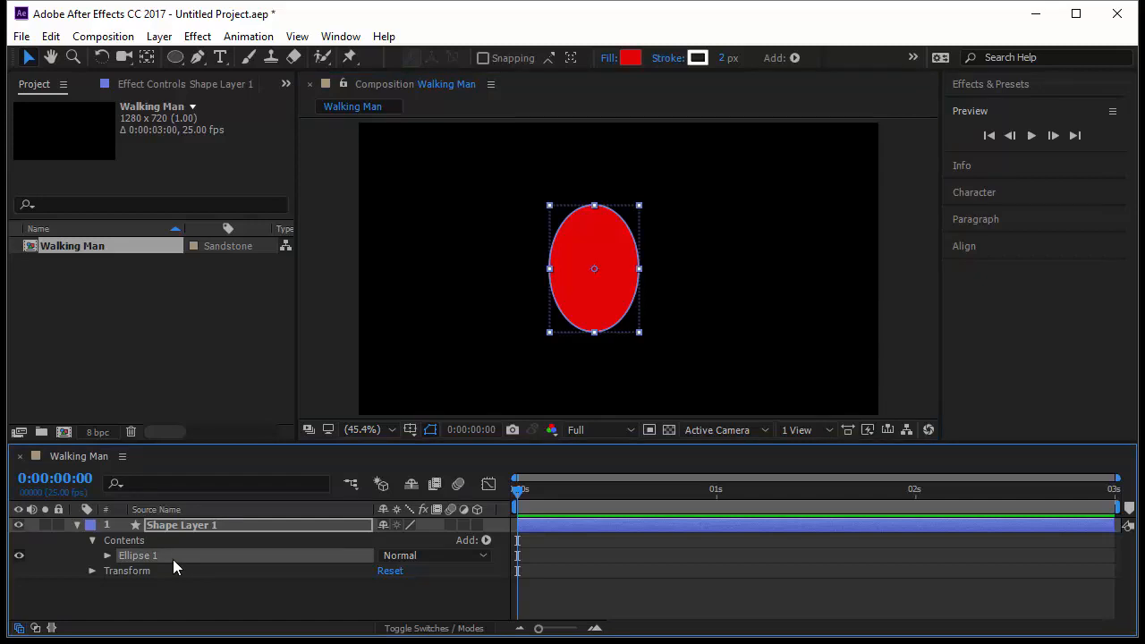
pyautogui.press('Return')
pyautogui.write('Torso')
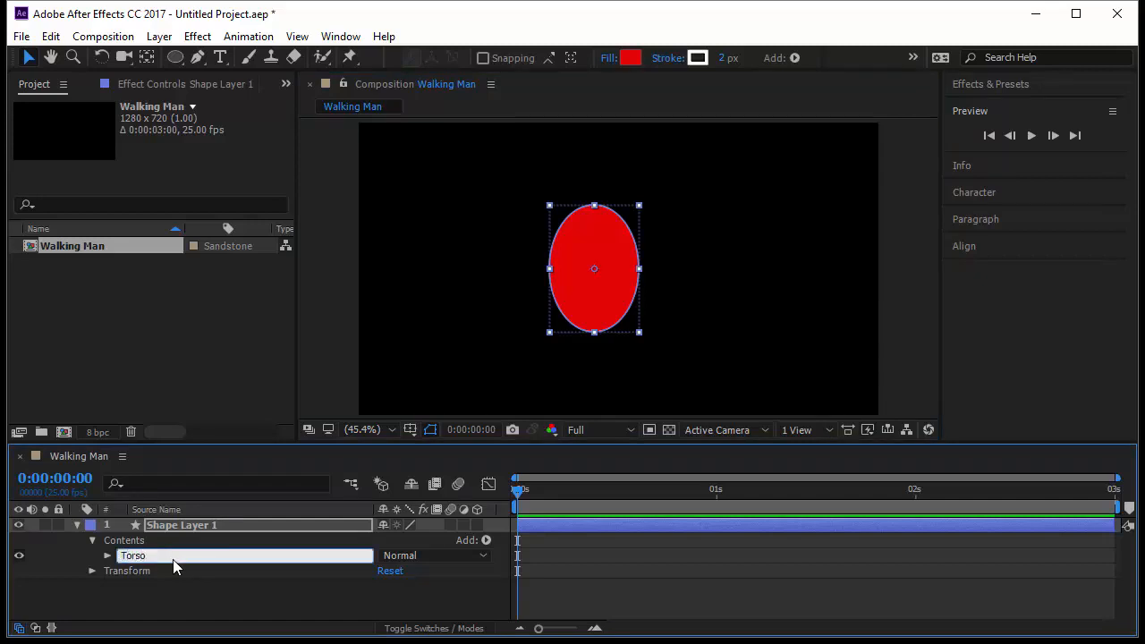
pyautogui.press('Return')
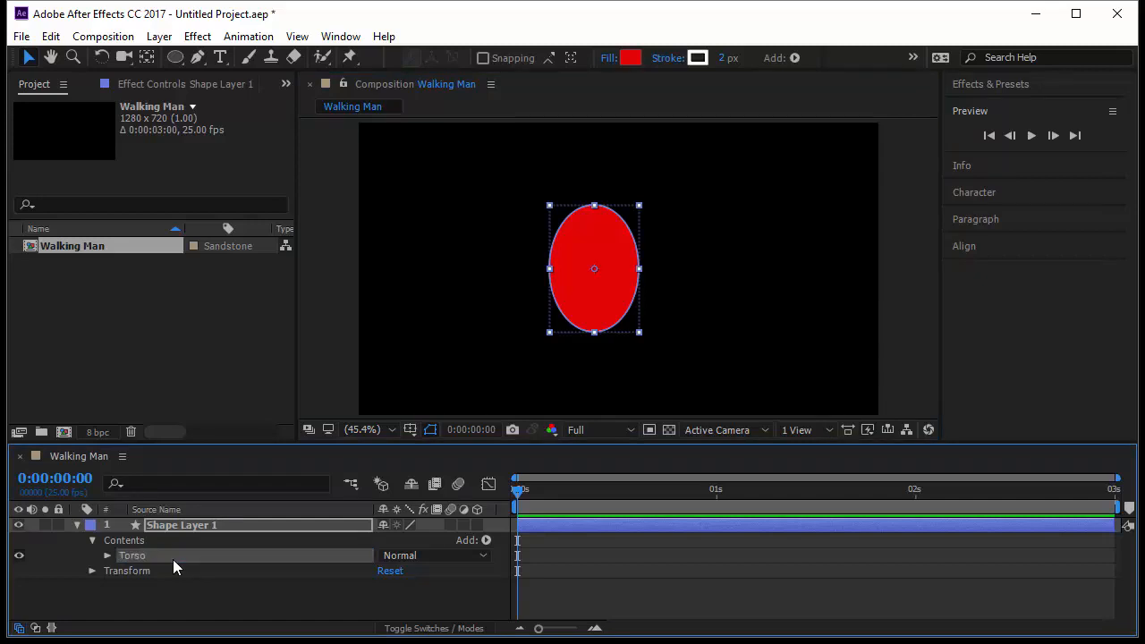
# Rename the shape layer as Man
pyautogui.click(212, 526)
pyautogui.press('Return')
pyautogui.write('Man')
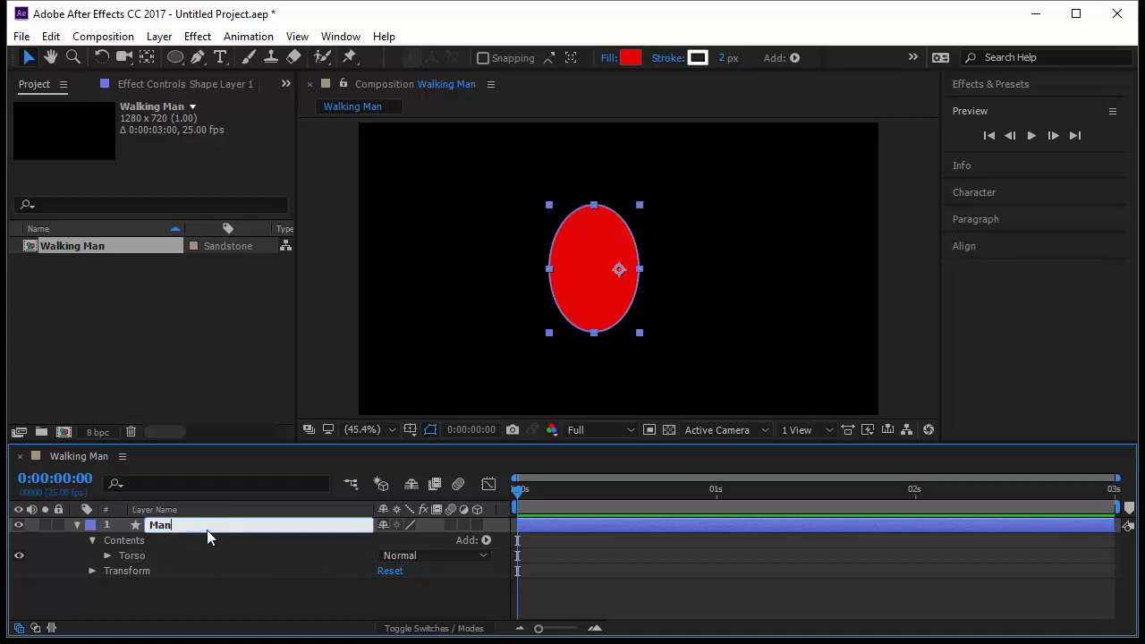
pyautogui.press('Return')
# Draw a narrow vertical rounded rectangle in the Man layer as a leg, overlapping the torso's lower left edge
pyautogui.click(146, 554)
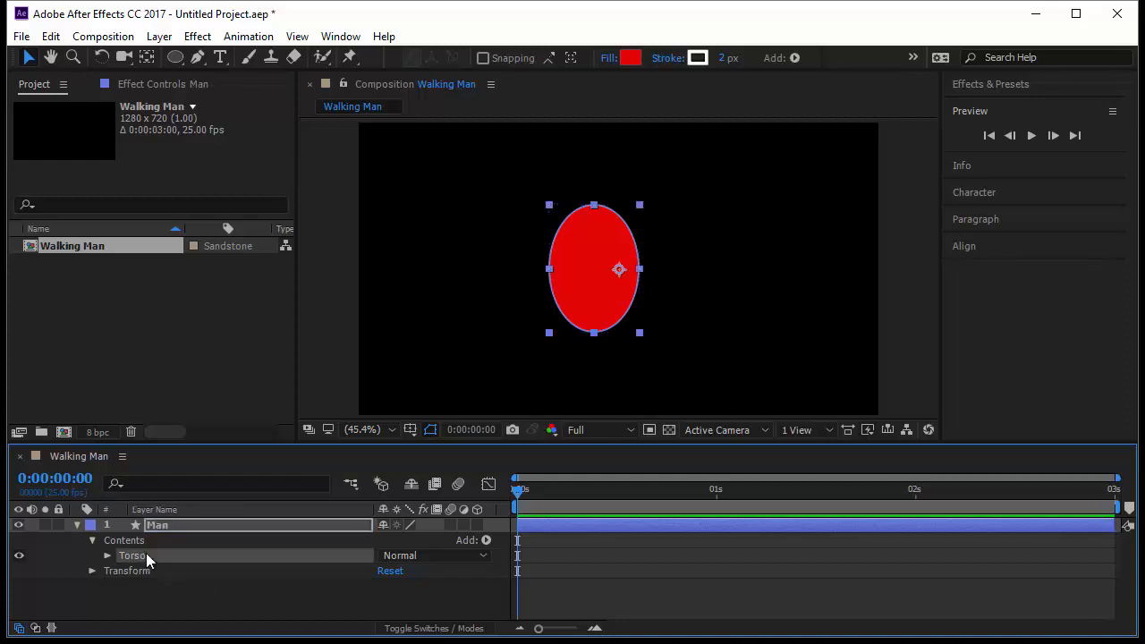
pyautogui.click(201, 527)
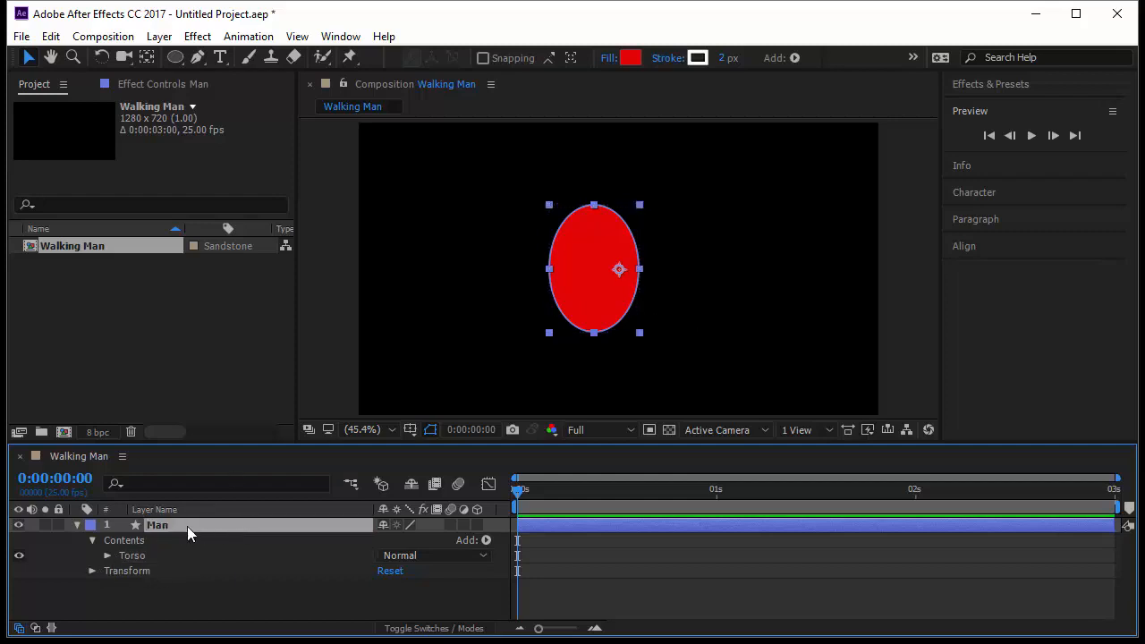
pyautogui.moveTo(180, 58); pyautogui.dragTo(236, 80)
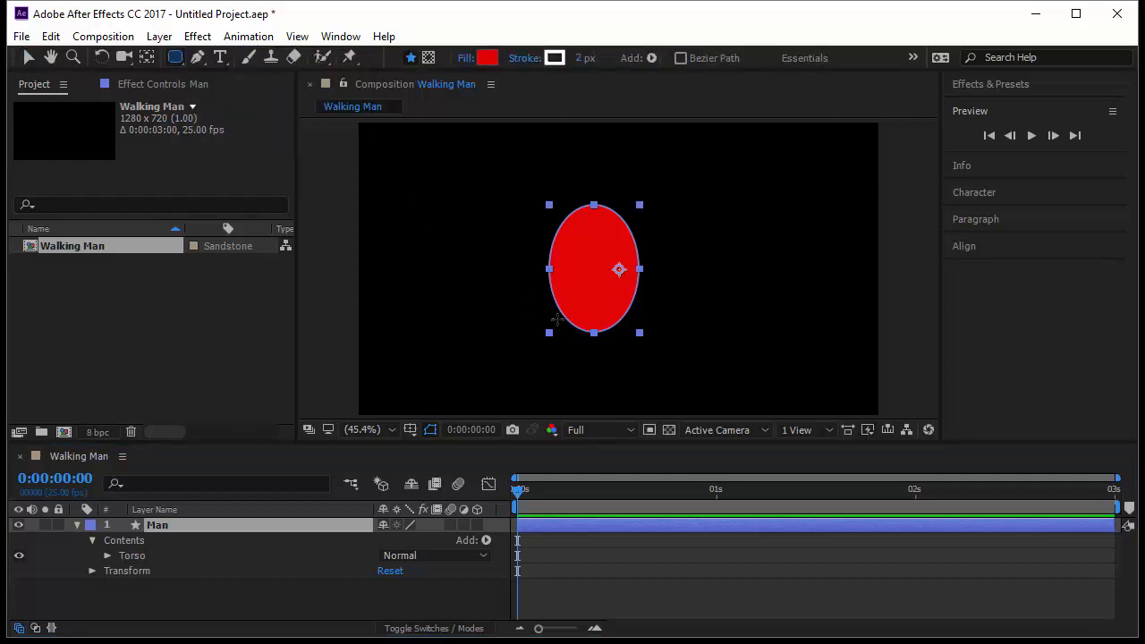
pyautogui.moveTo(566, 315)
pyautogui.mouseDown()
pyautogui.moveTo(579, 410)
pyautogui.moveTo(594, 405)
pyautogui.mouseUp()
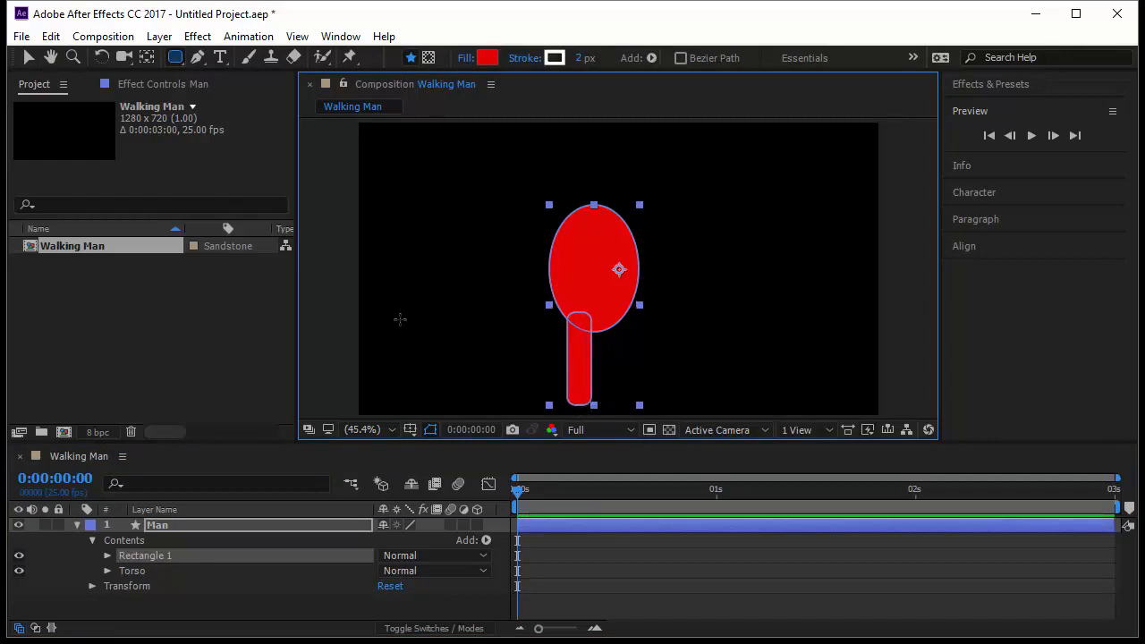
pyautogui.press('v')
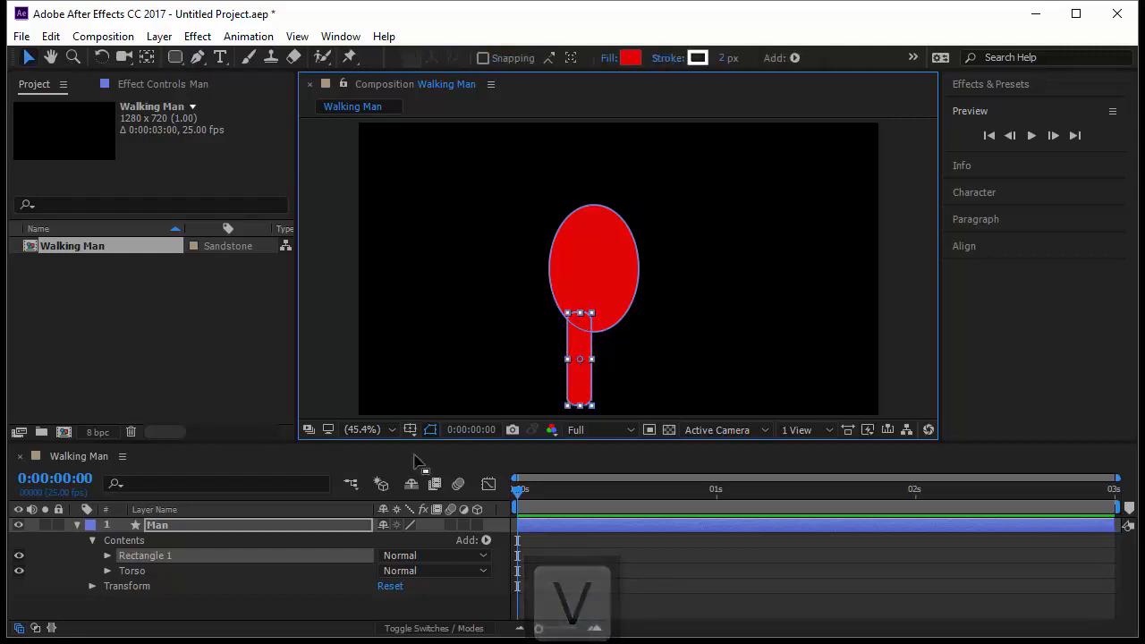
# Rename the new rectangle shape group as Front Leg
pyautogui.click(181, 555)
pyautogui.press('Return')
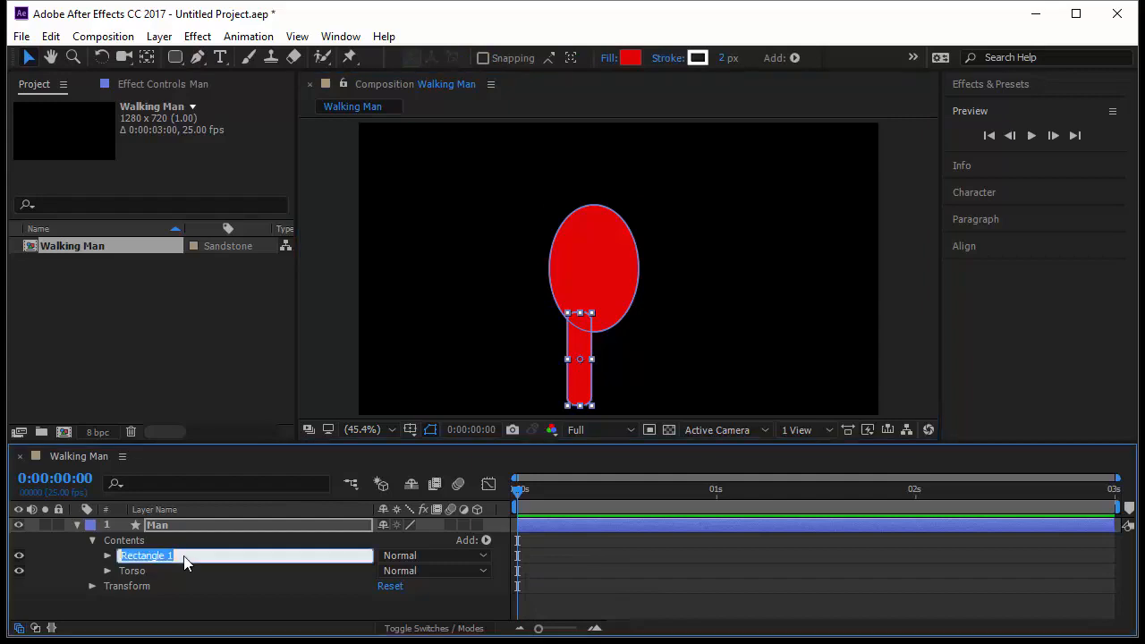
pyautogui.write('Front Leg')
pyautogui.press('Return')
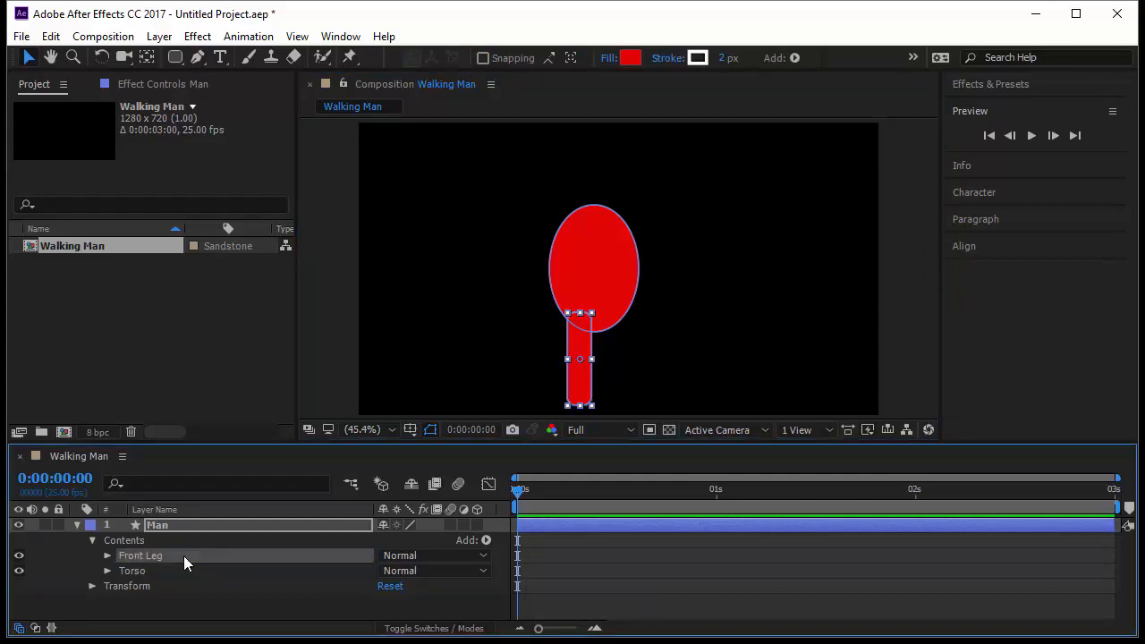
# Change the Front Leg's fill color to dark blue
pyautogui.click(629, 59)
pyautogui.click(817, 395)
pyautogui.moveTo(793, 362)
pyautogui.mouseDown()
pyautogui.moveTo(793, 424)
pyautogui.moveTo(794, 407)
pyautogui.mouseUp()
pyautogui.click(958, 315)
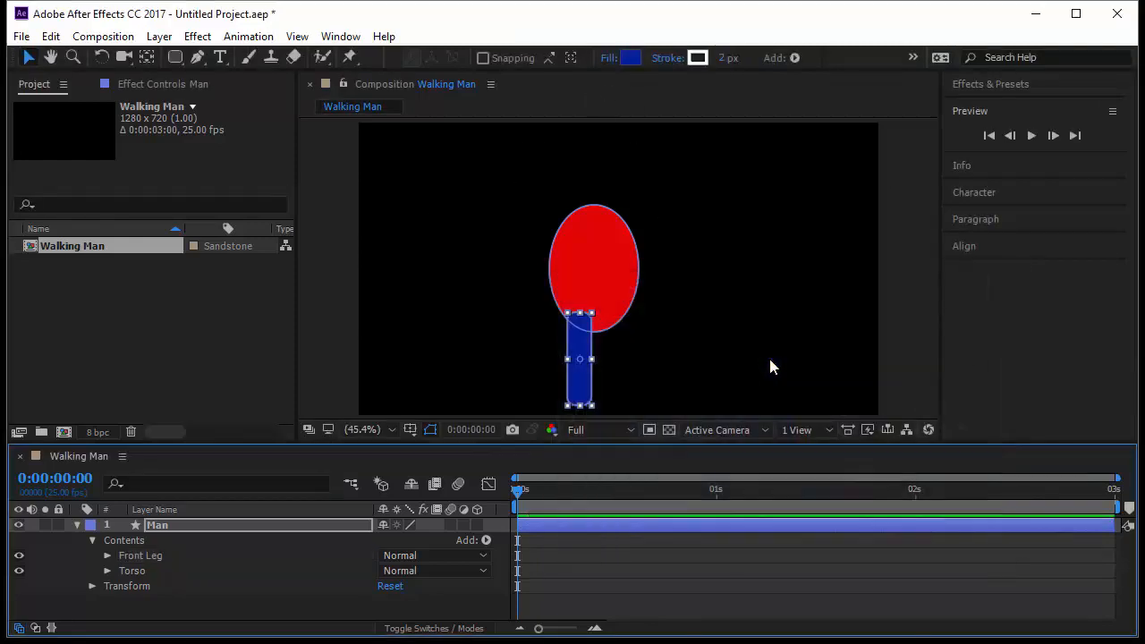
# Try moving the whole Man layer with its torso and leg, and undo the move
pyautogui.click(162, 553)
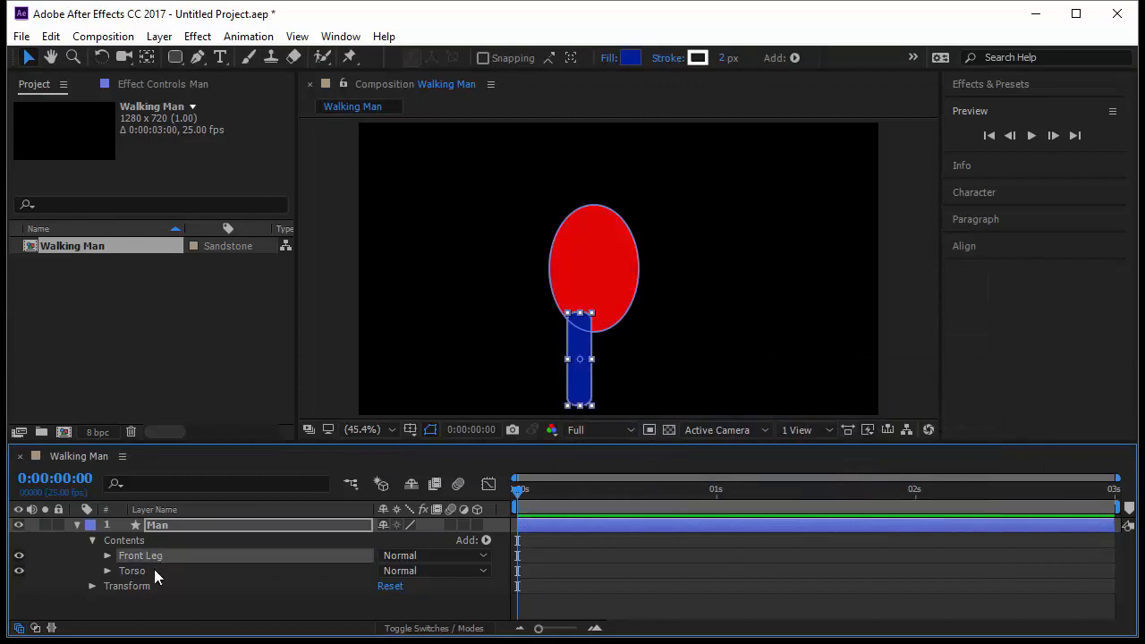
pyautogui.click(154, 569)
pyautogui.click(168, 552)
pyautogui.click(195, 528)
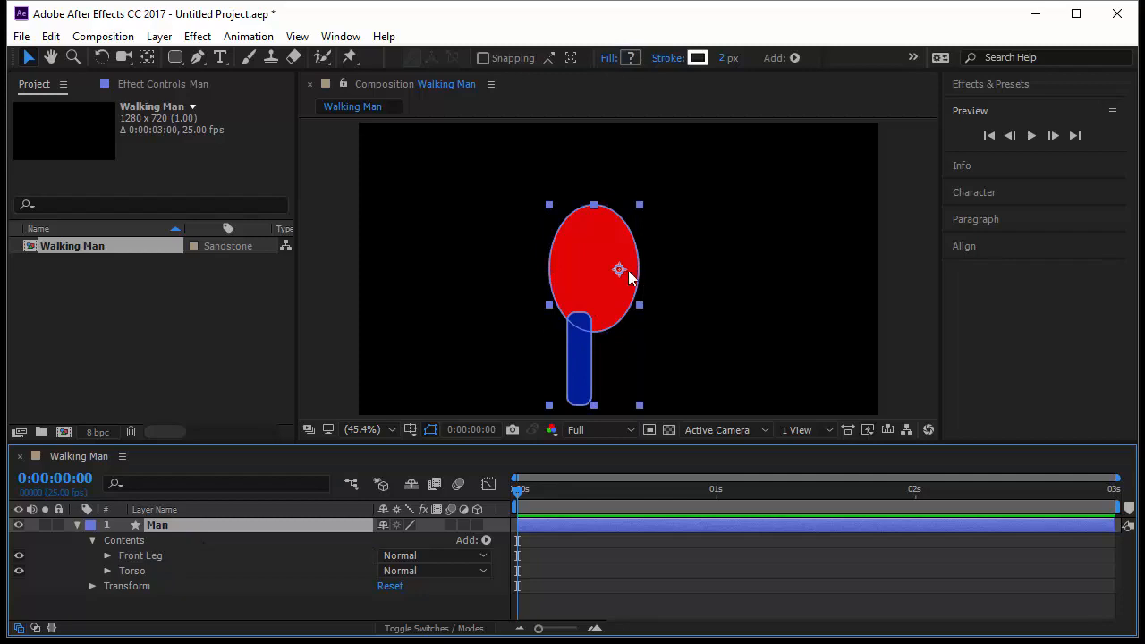
pyautogui.moveTo(628, 270); pyautogui.dragTo(598, 246)
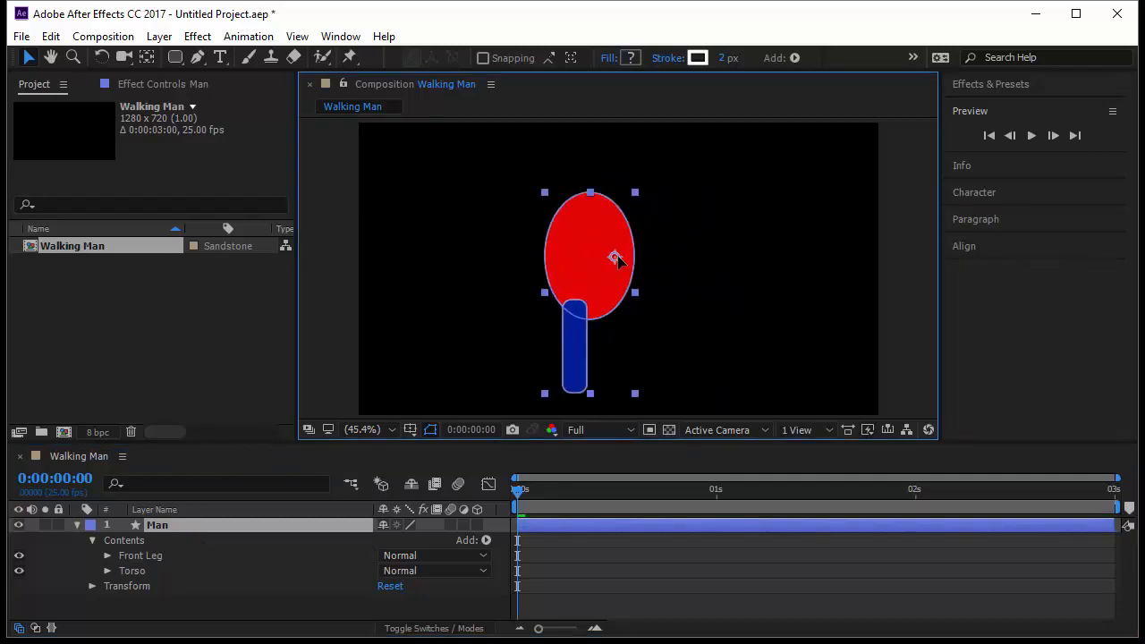
pyautogui.hotkey('ctrl', 'z')
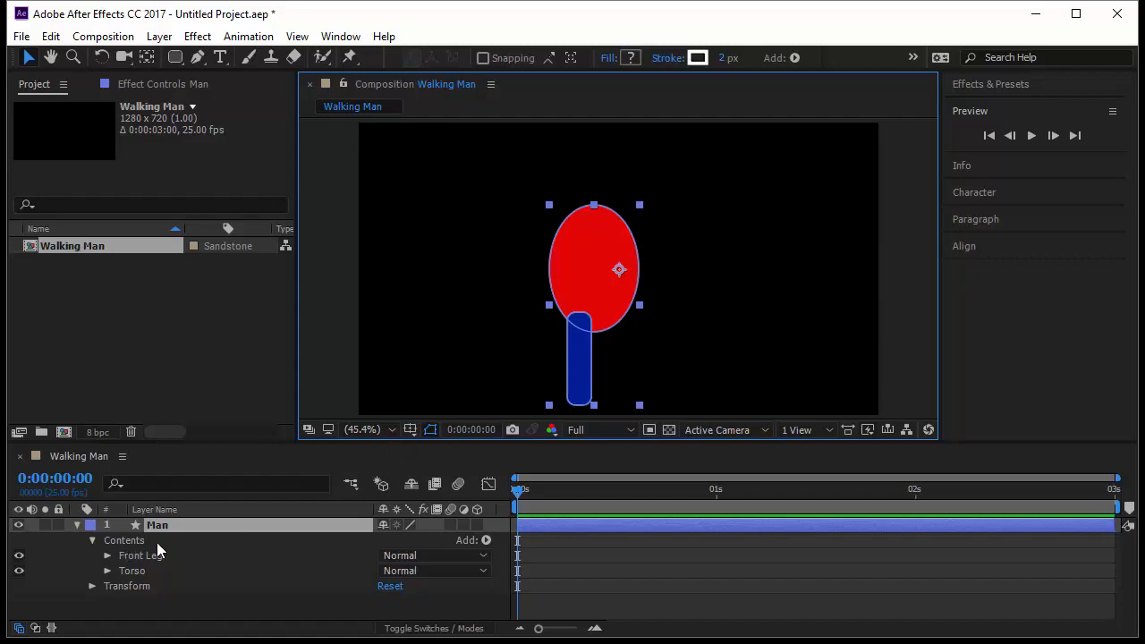
# Duplicate the Front Leg shape group and rename the copy as Back Leg
pyautogui.click(134, 555)
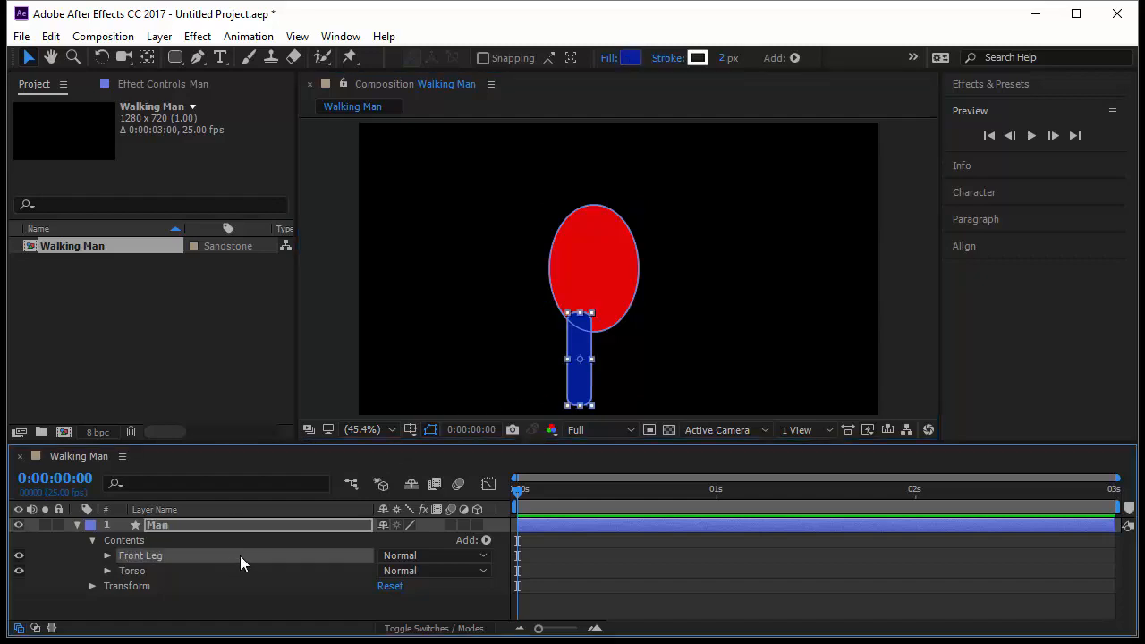
pyautogui.hotkey('ctrl', 'd')
pyautogui.press('Return')
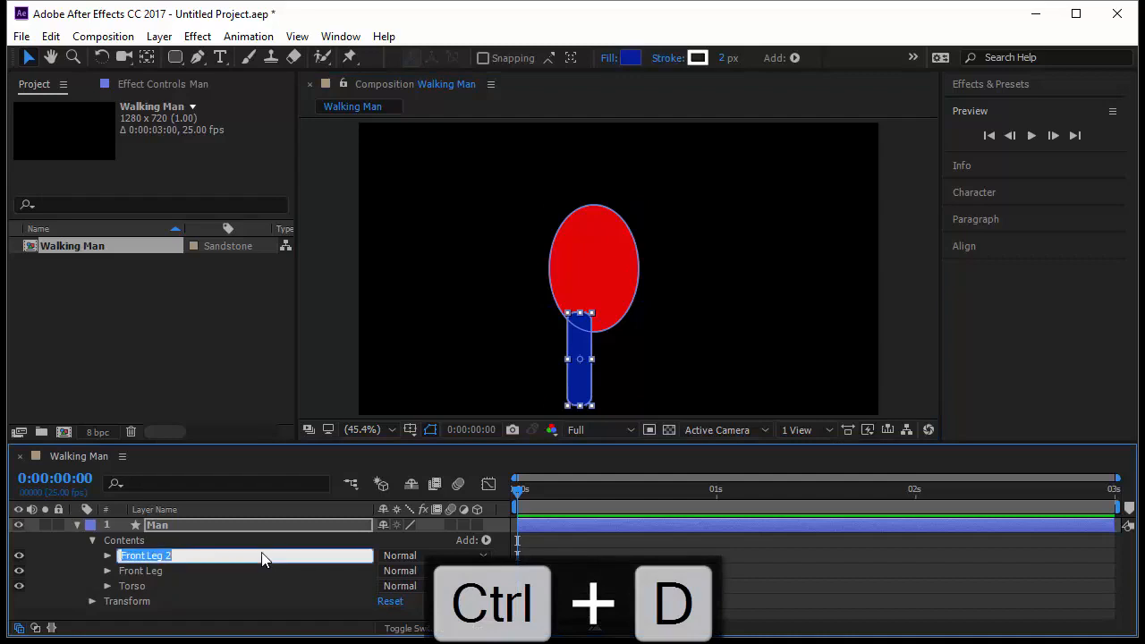
pyautogui.write('Back Leg')
pyautogui.press('Return')
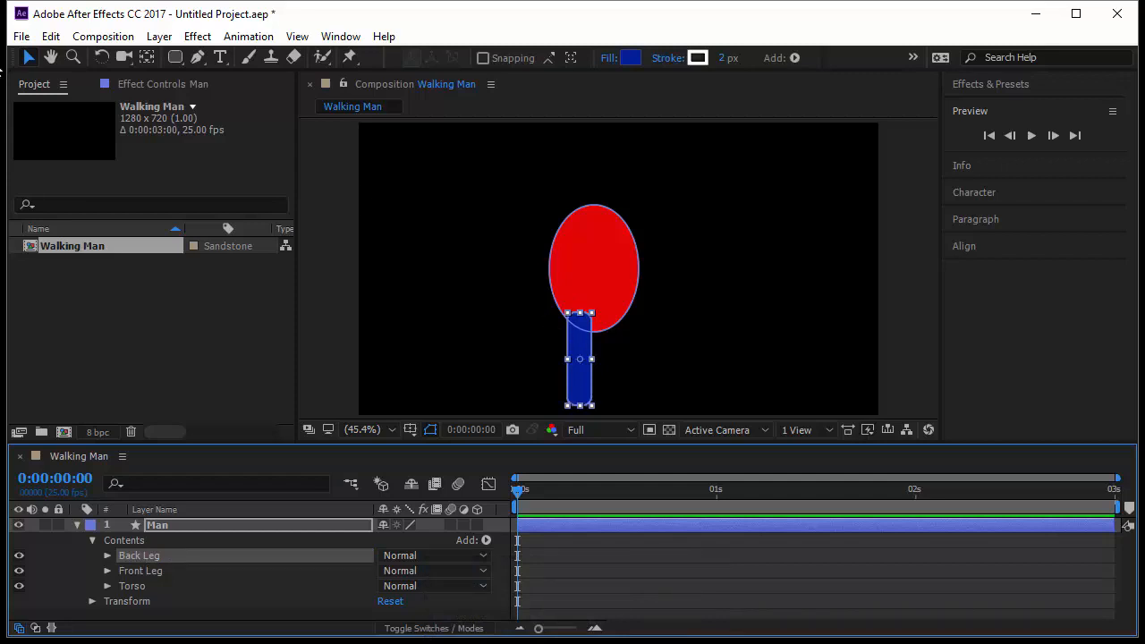
# Place the Back Leg to the right of the front leg and reorder it below Torso in the Man layer's contents
pyautogui.moveTo(578, 388); pyautogui.dragTo(626, 375)
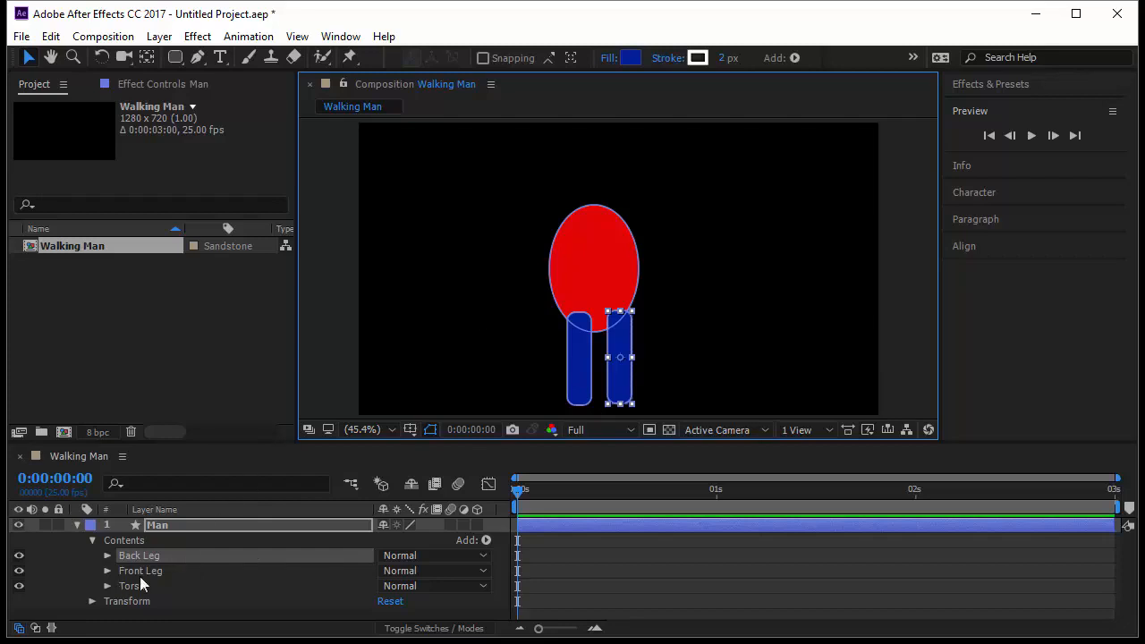
pyautogui.moveTo(184, 556); pyautogui.dragTo(185, 593)
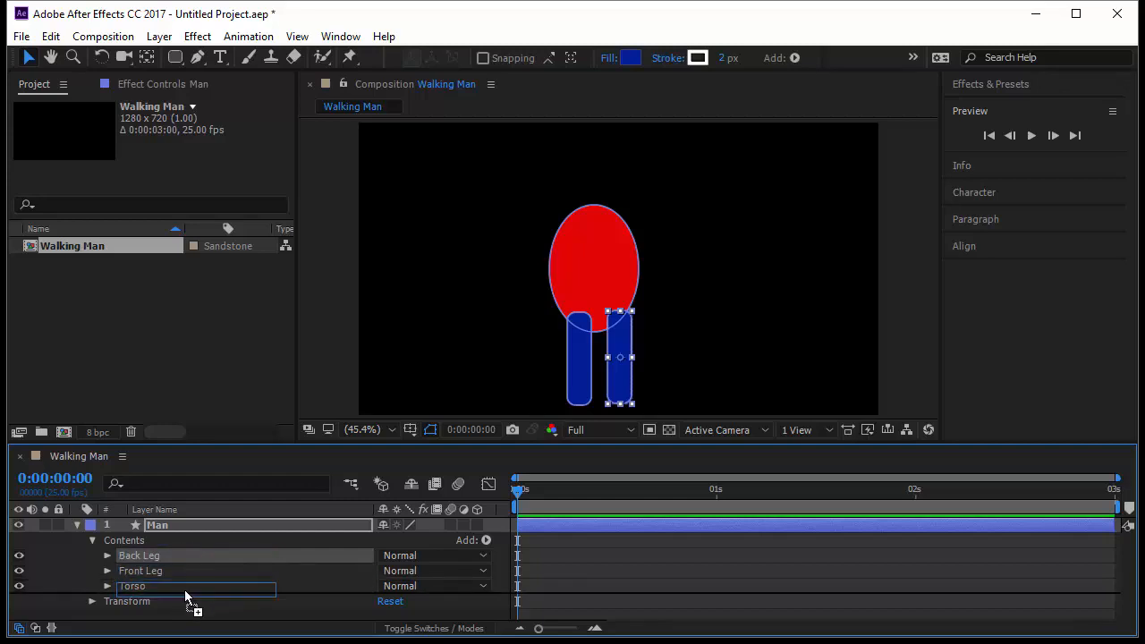
pyautogui.moveTo(185, 592); pyautogui.dragTo(184, 590)
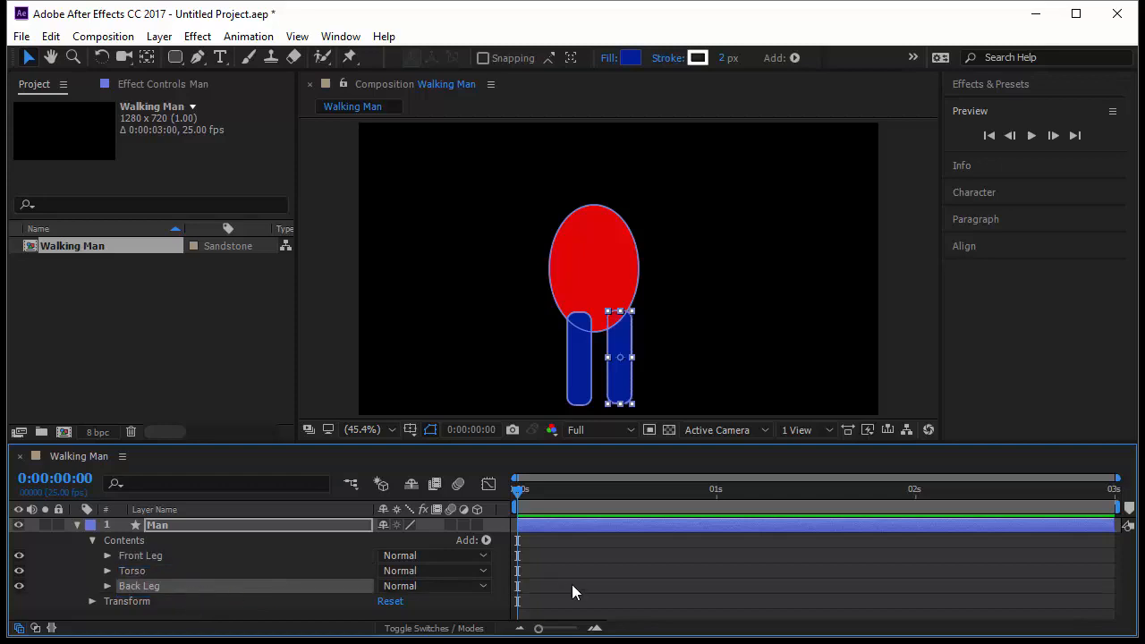
pyautogui.click(665, 363)
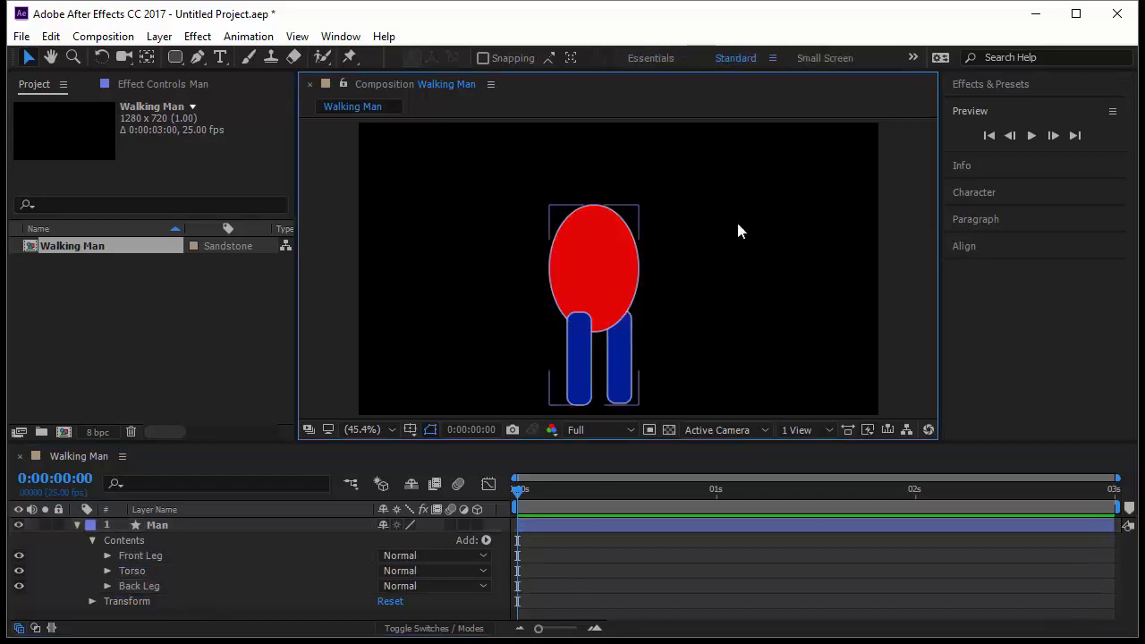
# Make the Front Leg and Back Leg slightly narrower together, and shift both slightly left and up under the torso
pyautogui.click(623, 357)
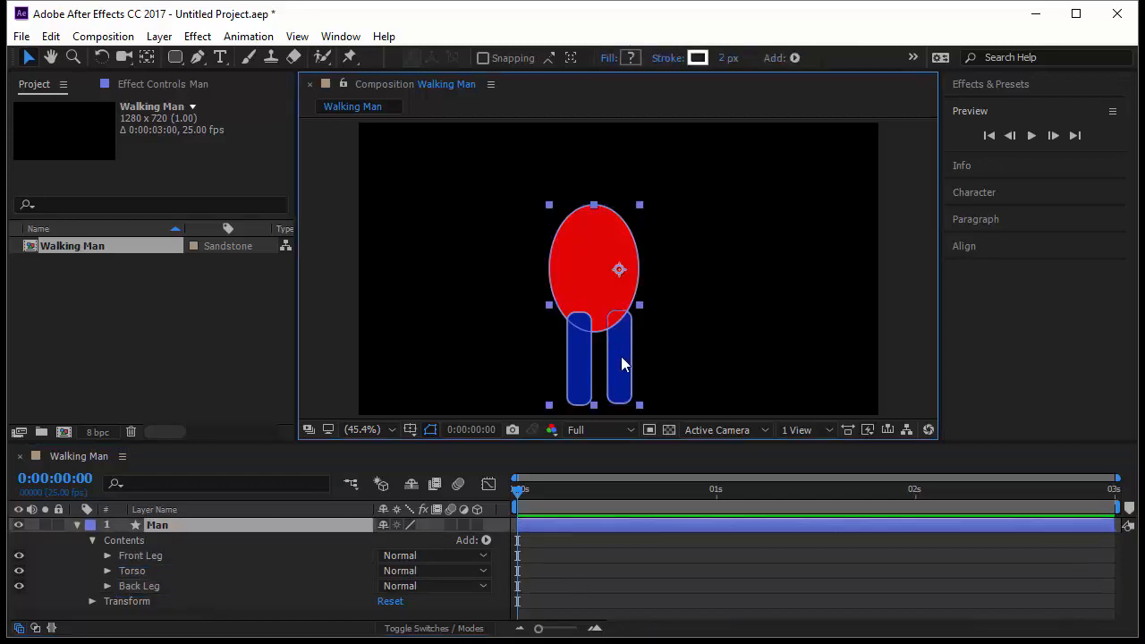
pyautogui.click(172, 558)
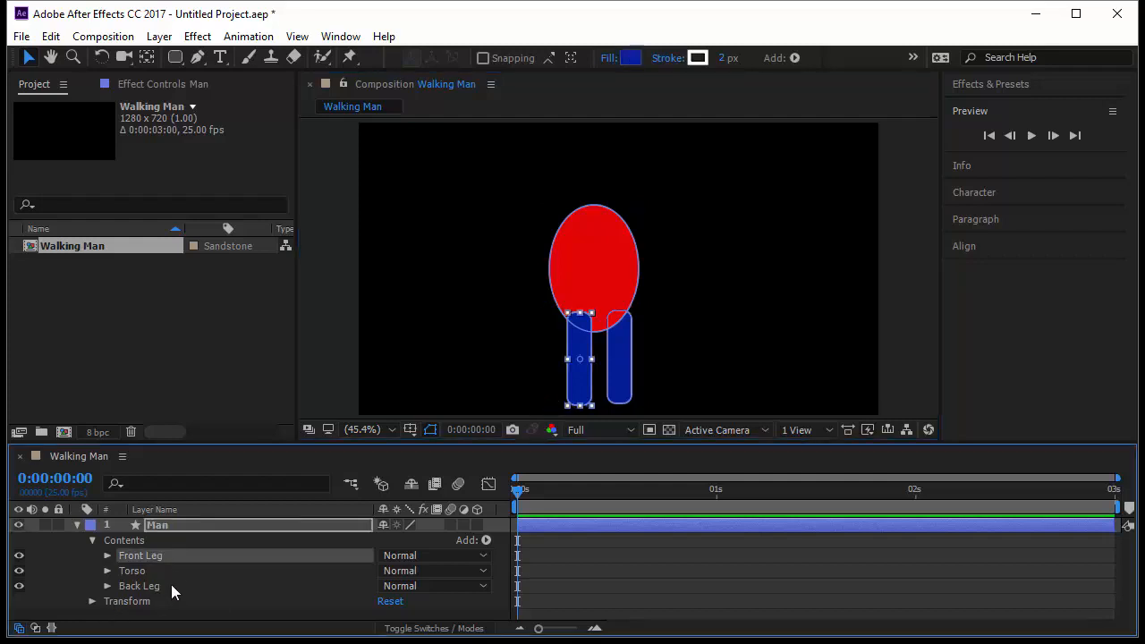
pyautogui.keyDown('shift'); pyautogui.click(171, 584); pyautogui.keyUp('shift')
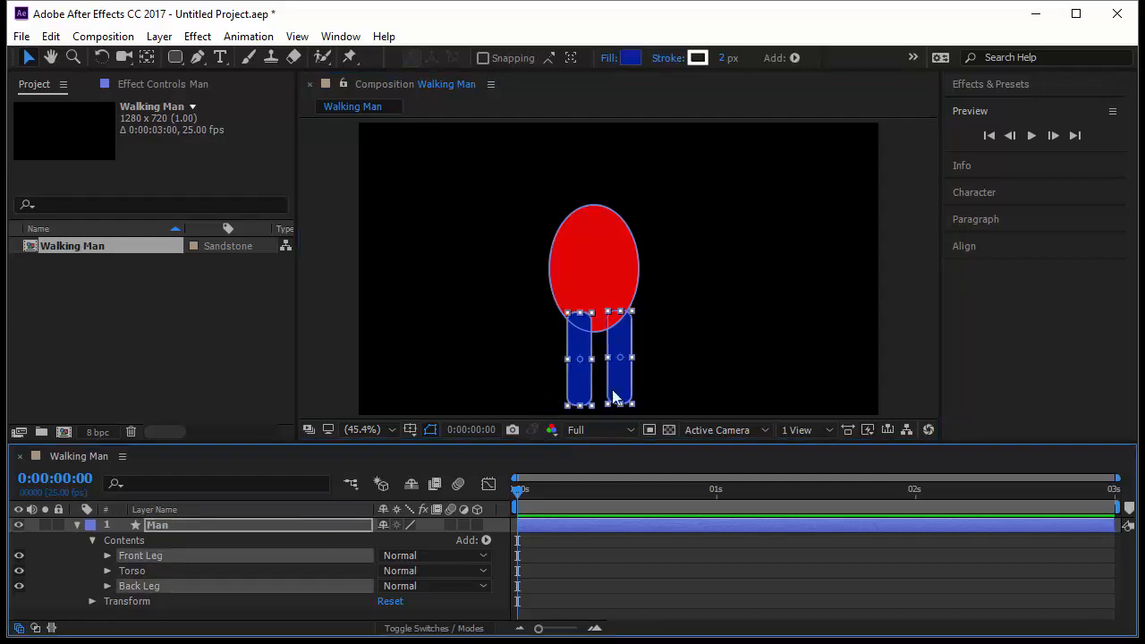
pyautogui.moveTo(632, 358); pyautogui.dragTo(632, 361)
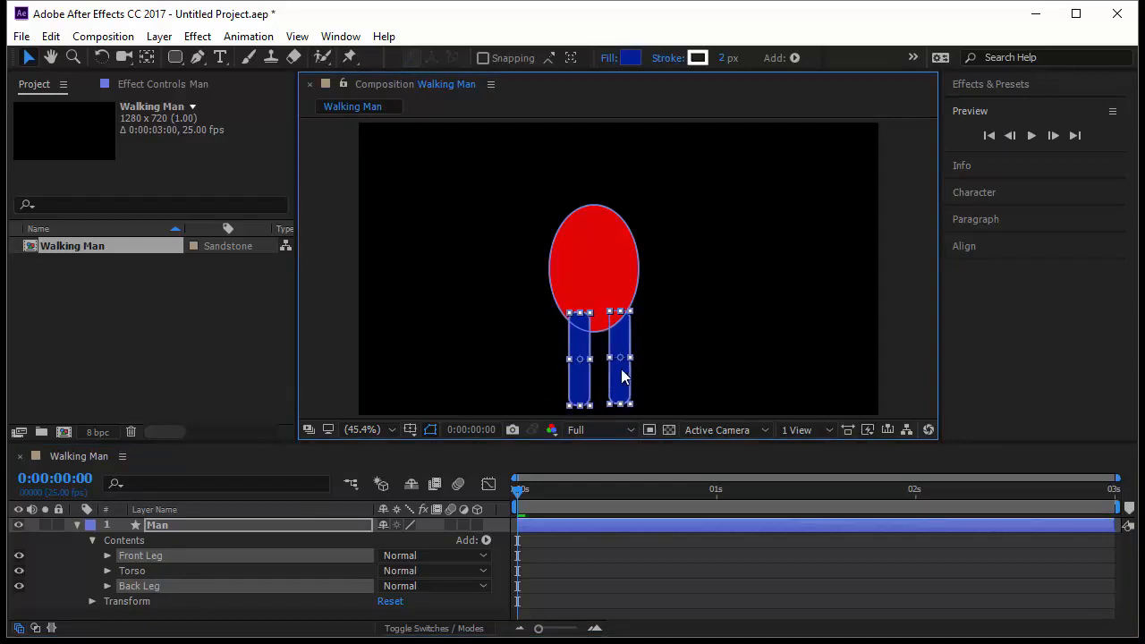
pyautogui.moveTo(623, 376); pyautogui.dragTo(616, 373)
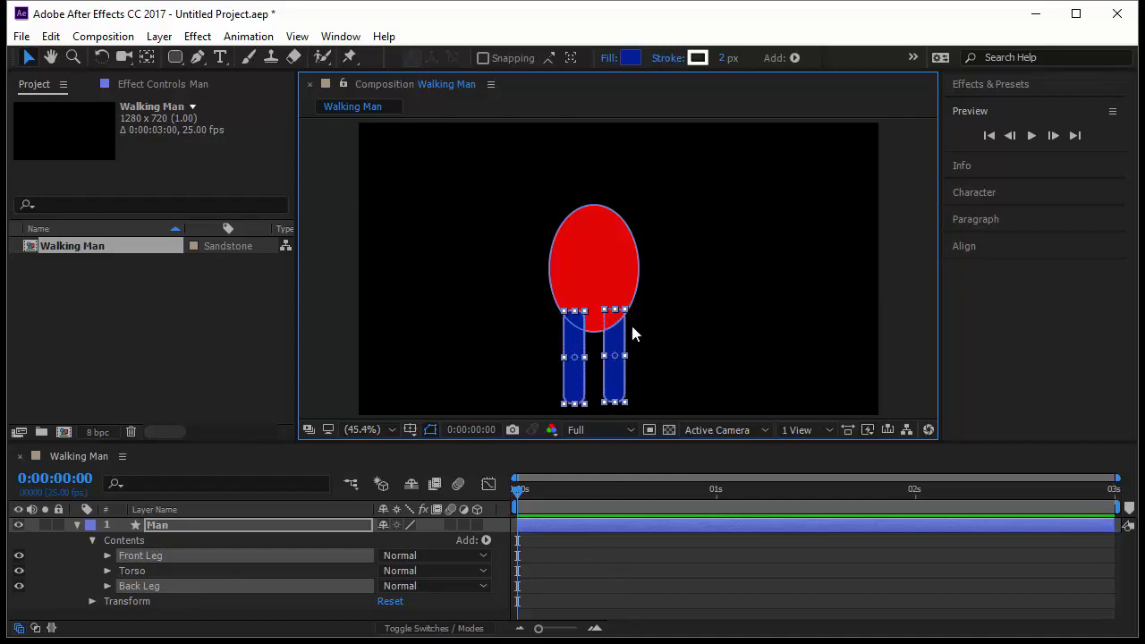
pyautogui.click(567, 573)
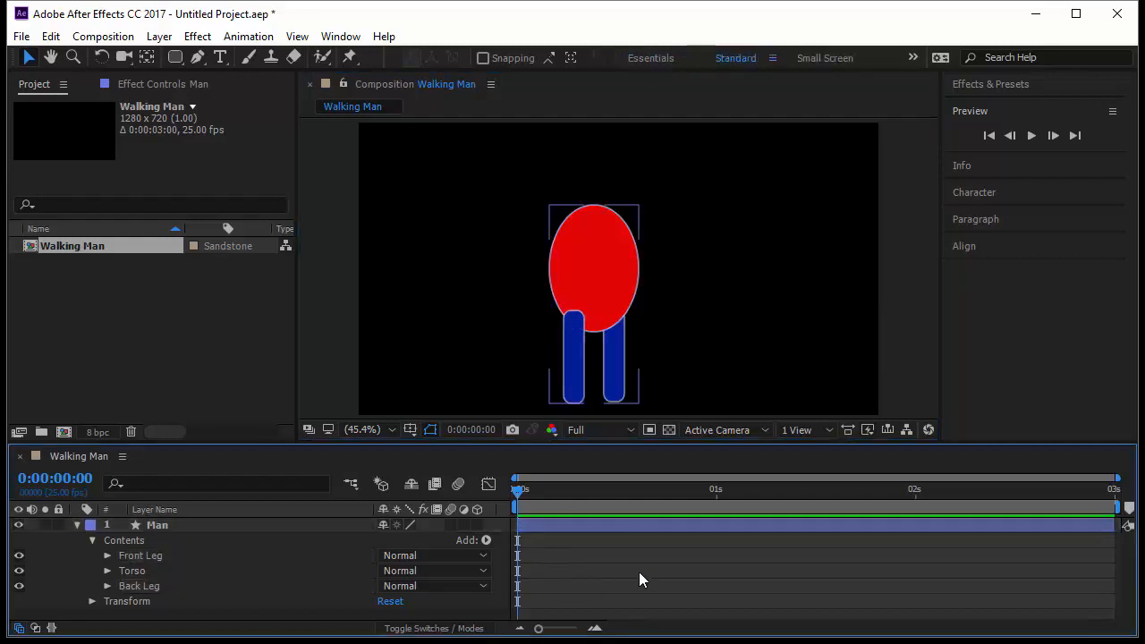
# Draw a thin vertical rounded rectangle, about 37 by 227, over the torso's left side in the Man layer and name it Front Hand
pyautogui.click(172, 526)
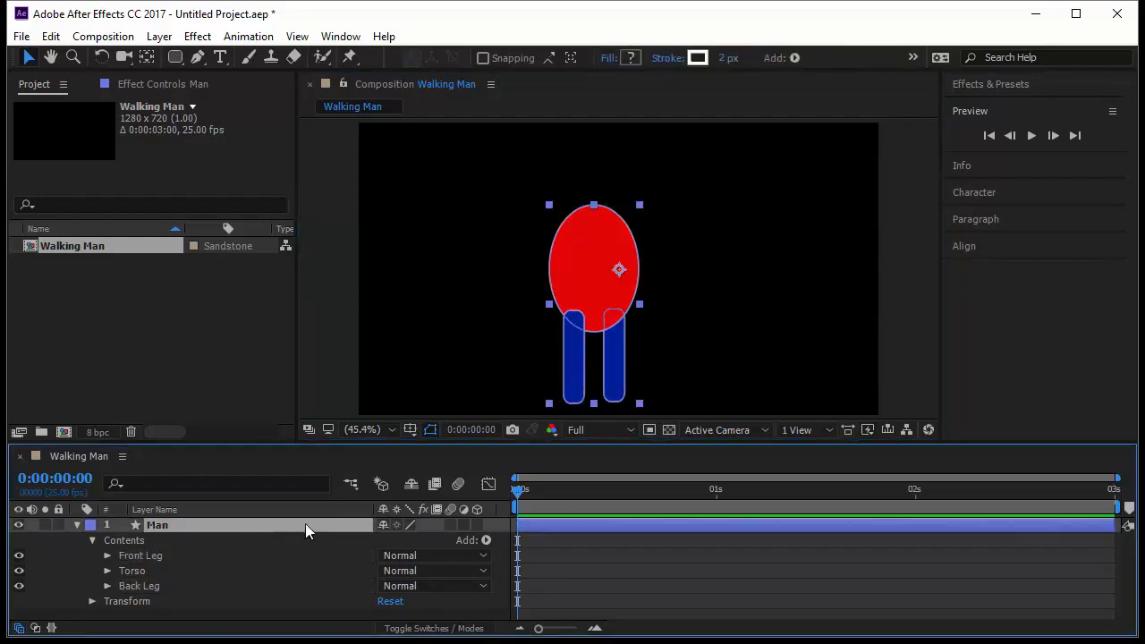
pyautogui.click(176, 60)
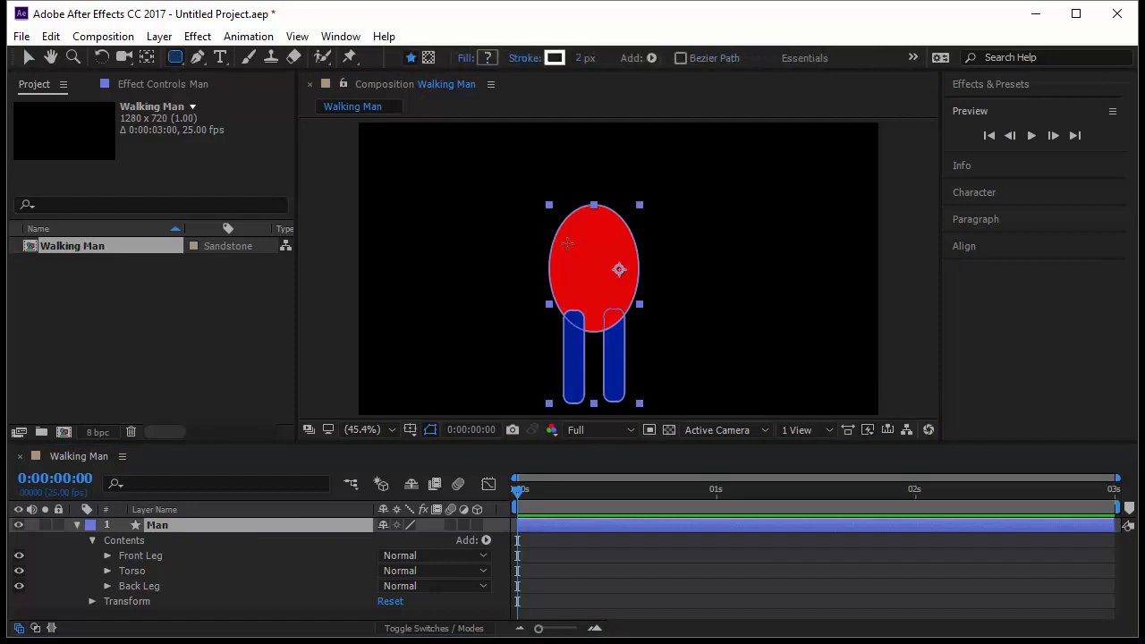
pyautogui.moveTo(563, 237); pyautogui.dragTo(579, 331)
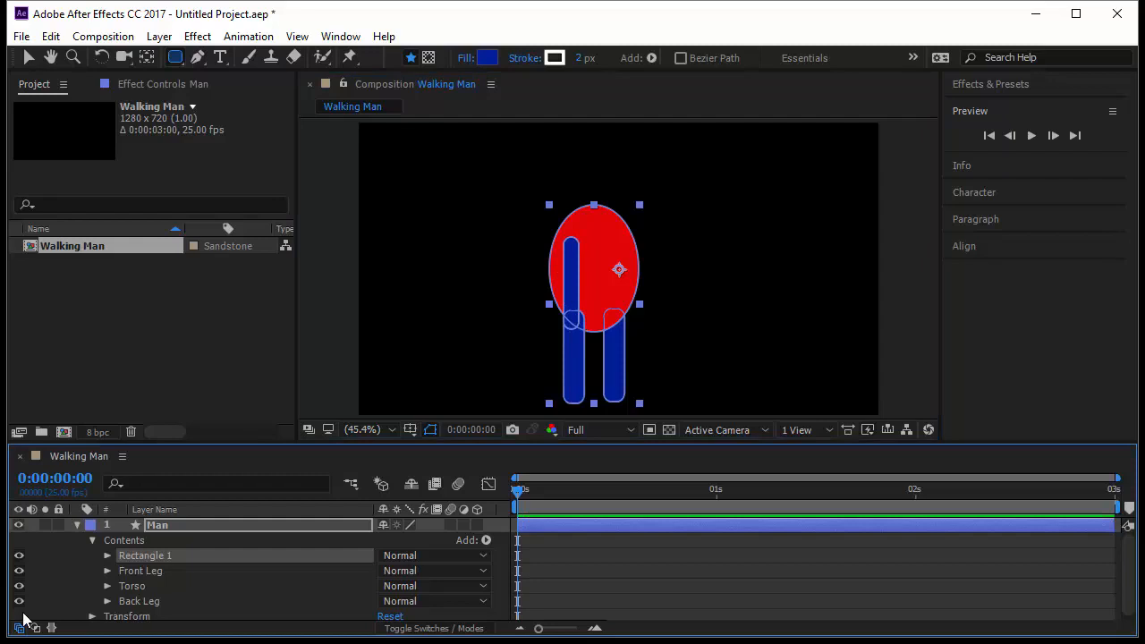
pyautogui.press('Return')
pyautogui.write('Front Hand')
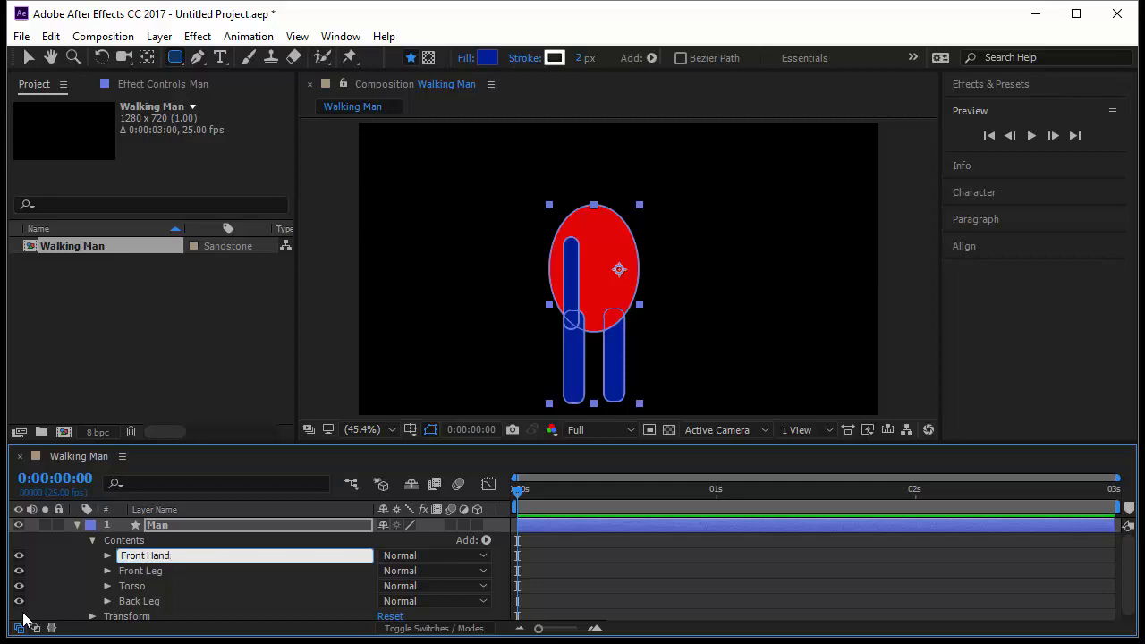
pyautogui.press('Return')
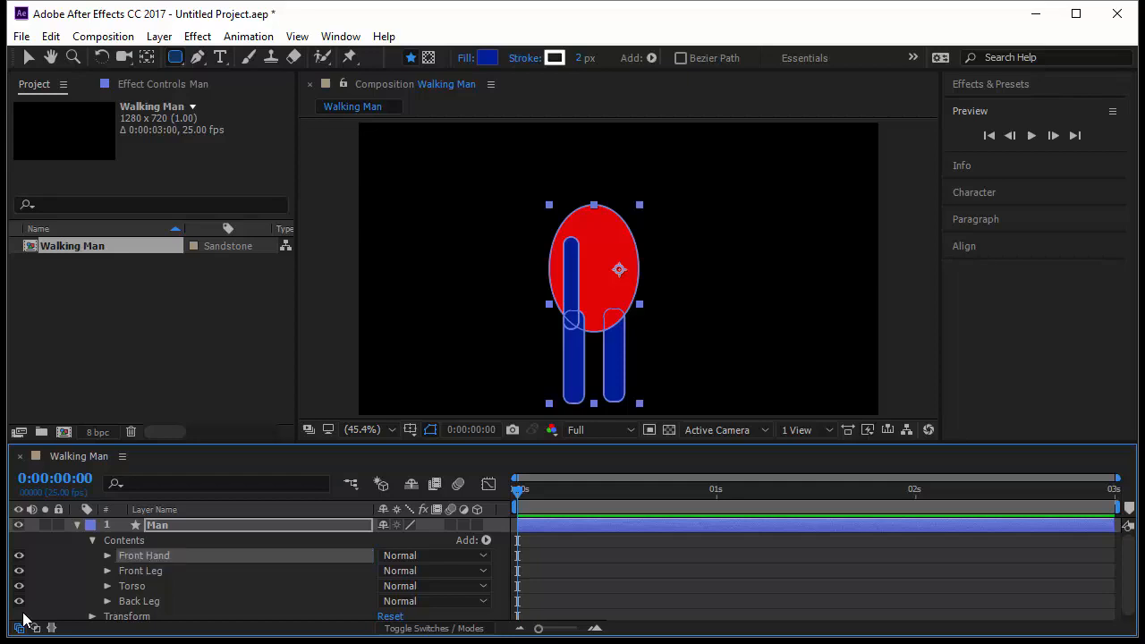
# Duplicate the Front Hand shape group and rename the copy as Back Hand
pyautogui.press('Return')
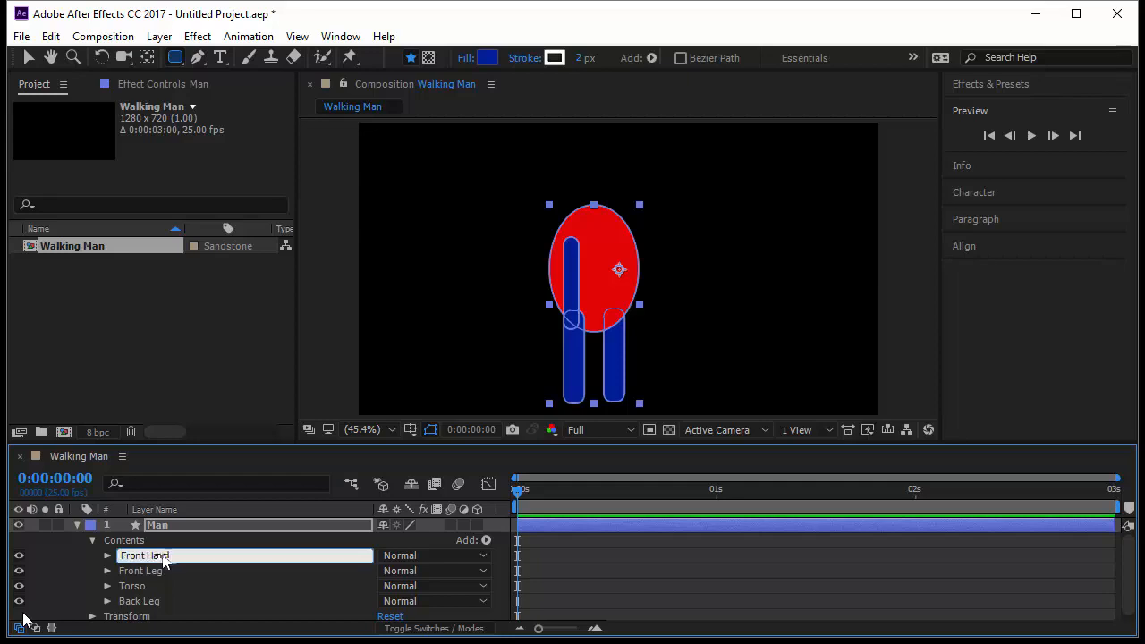
pyautogui.hotkey('ctrl', 'd')
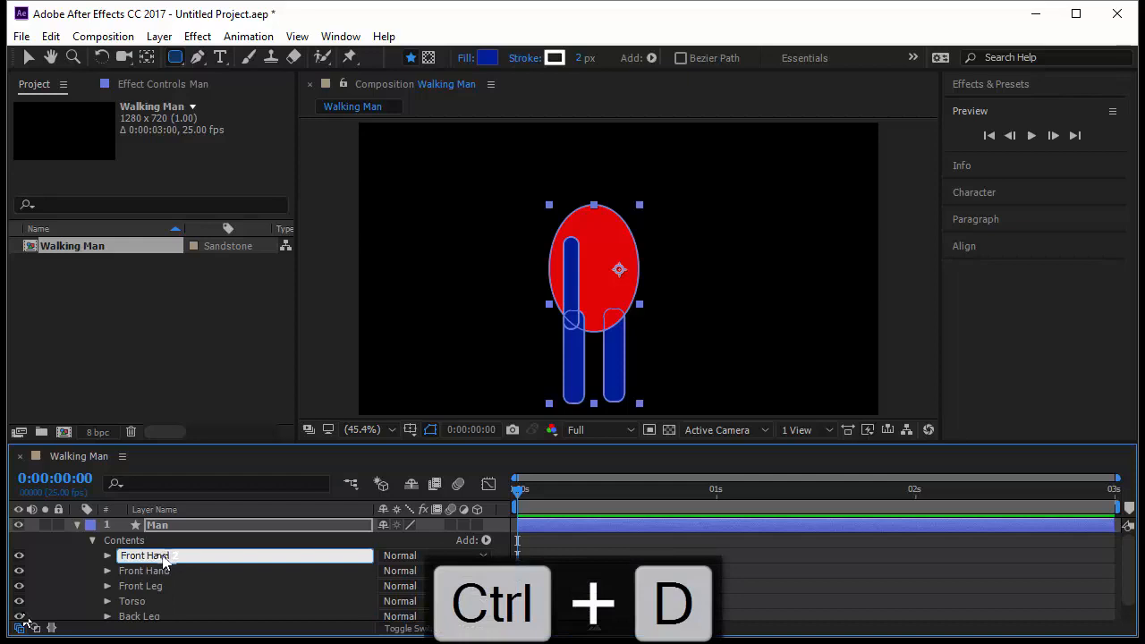
pyautogui.press('Return')
pyautogui.write('Back Hand')
pyautogui.press('Return')
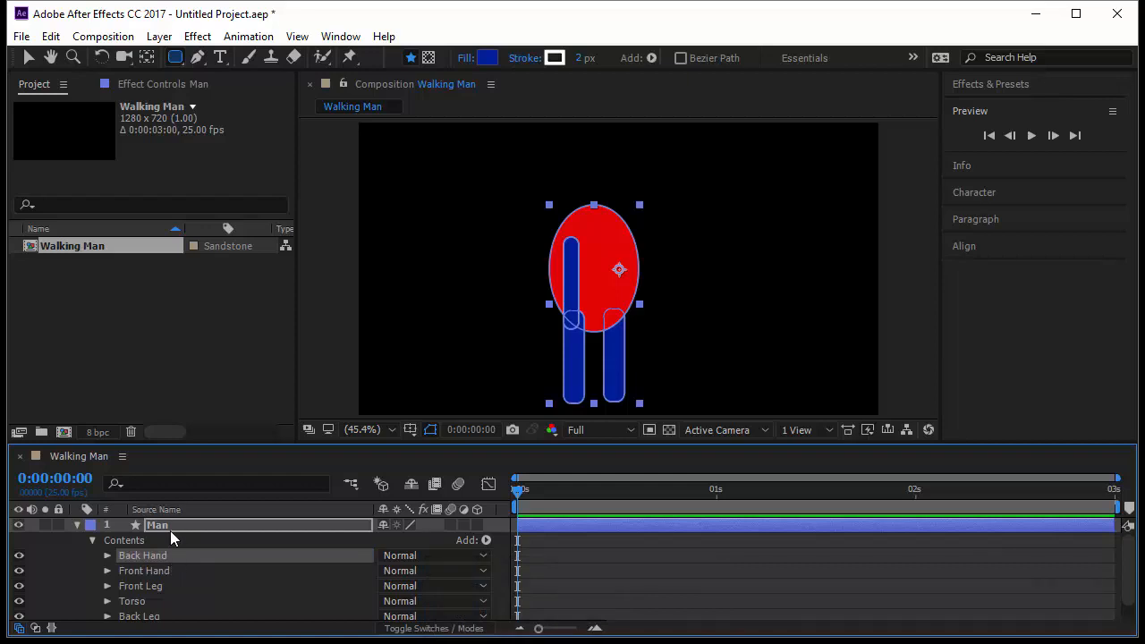
# Place the Back Hand on the torso's right side and the Front Hand on its left side above the front leg
pyautogui.click(176, 525)
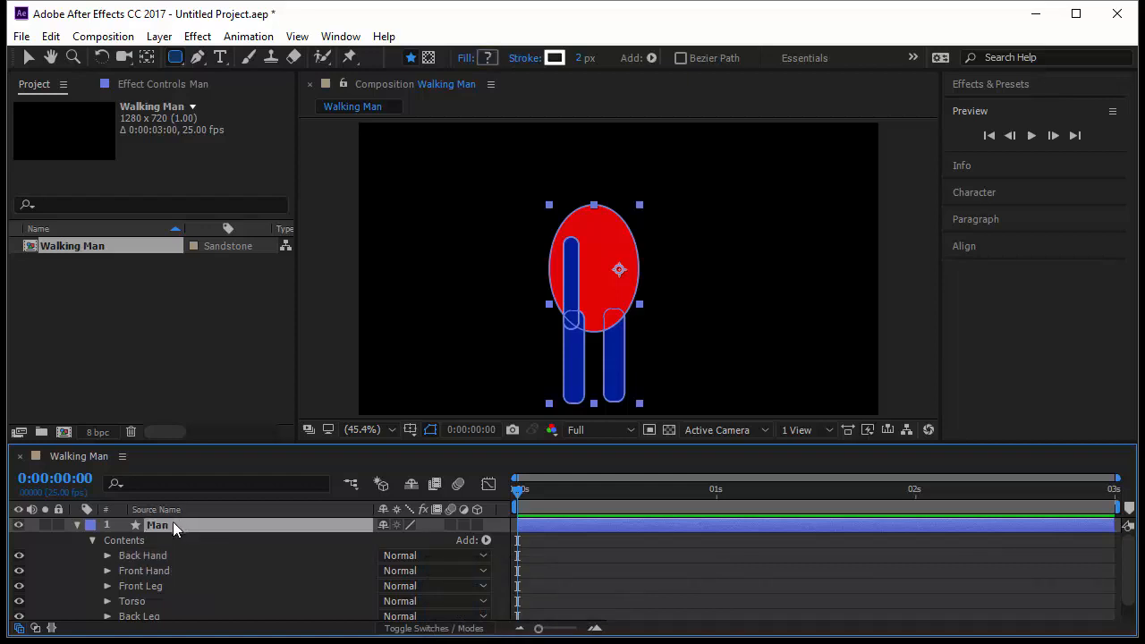
pyautogui.click(166, 555)
pyautogui.press('v')
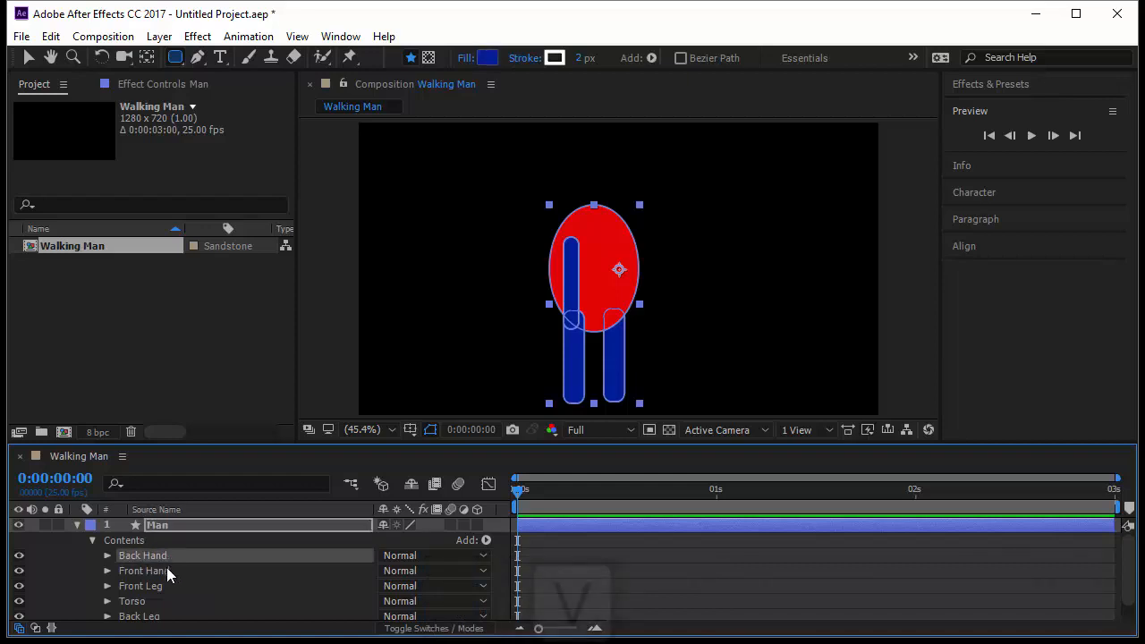
pyautogui.moveTo(577, 306)
pyautogui.mouseDown()
pyautogui.moveTo(624, 310)
pyautogui.moveTo(555, 307)
pyautogui.moveTo(573, 309)
pyautogui.mouseUp()
pyautogui.click(568, 308)
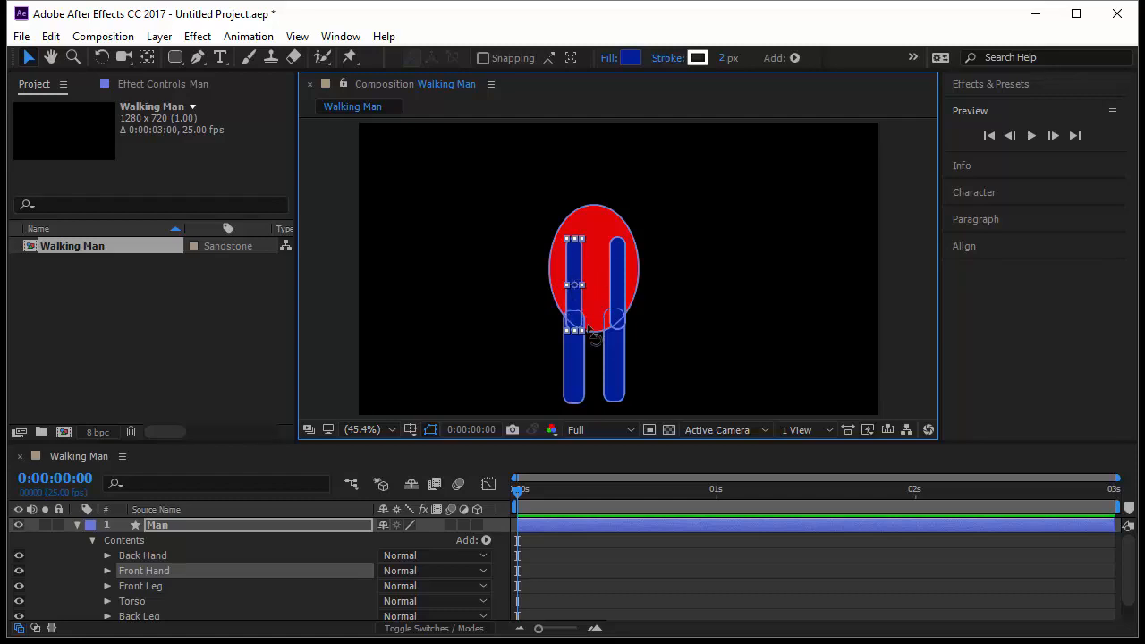
# Angle both hands outward from the shoulders, the Front Hand by about 37°, and reorder the Back Hand directly below Torso
pyautogui.moveTo(595, 338); pyautogui.dragTo(564, 344)
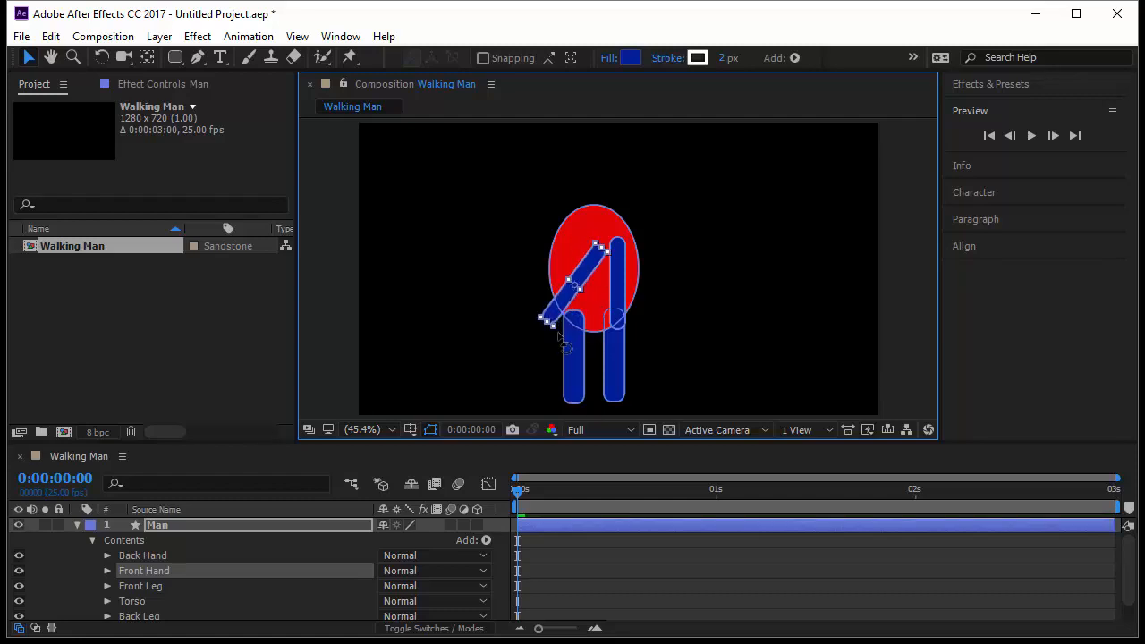
pyautogui.moveTo(586, 273); pyautogui.dragTo(574, 270)
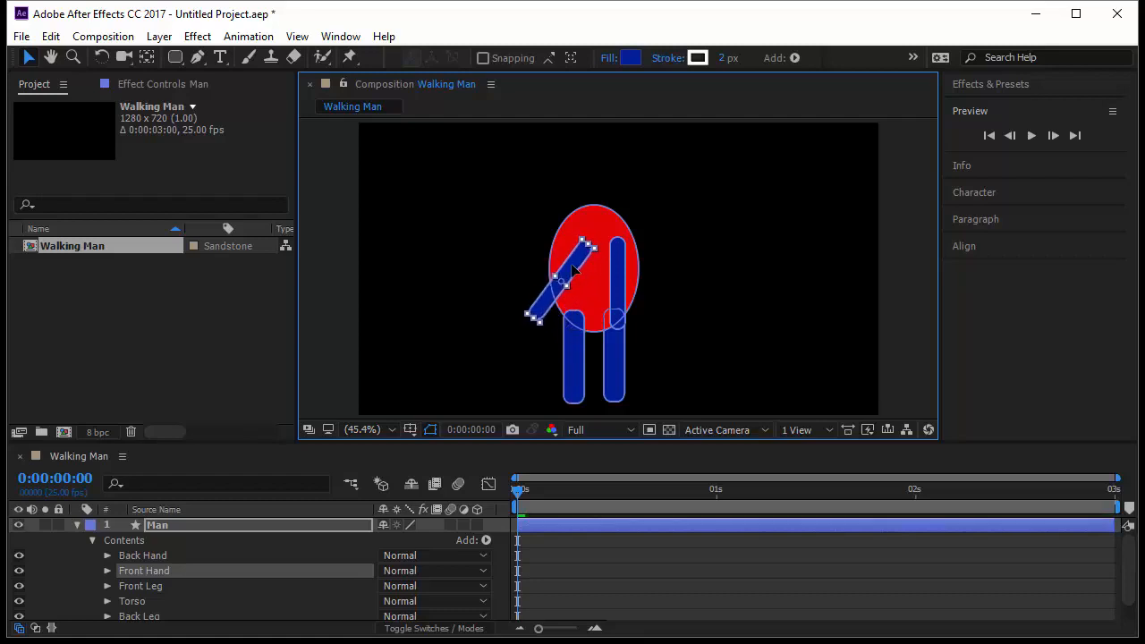
pyautogui.click(617, 284)
pyautogui.moveTo(636, 348); pyautogui.dragTo(653, 312)
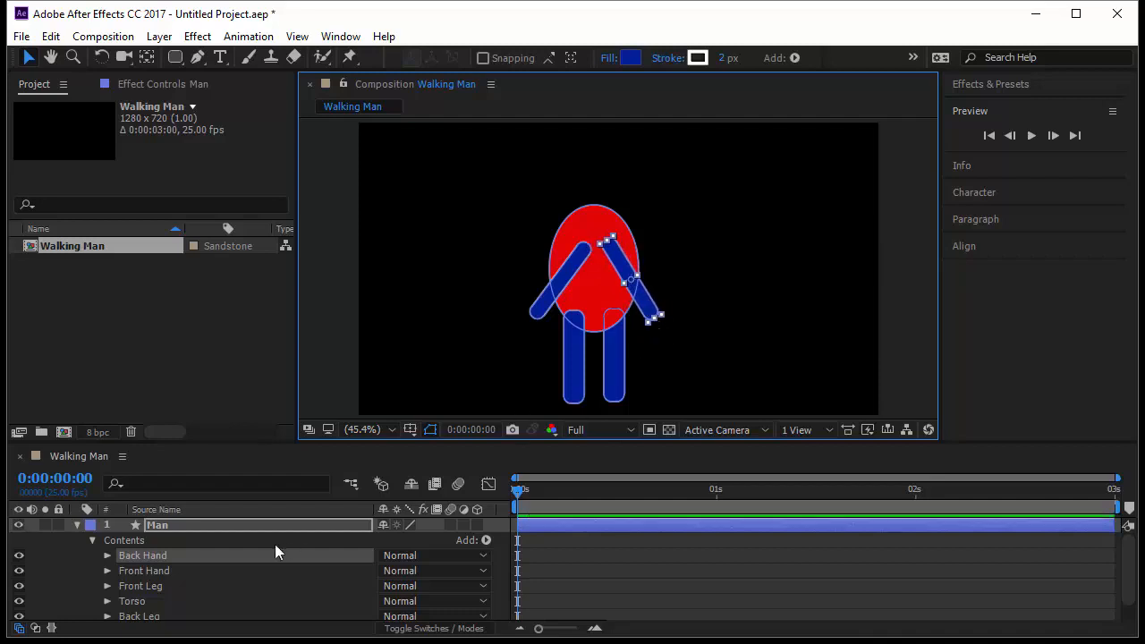
pyautogui.moveTo(218, 563); pyautogui.dragTo(219, 590)
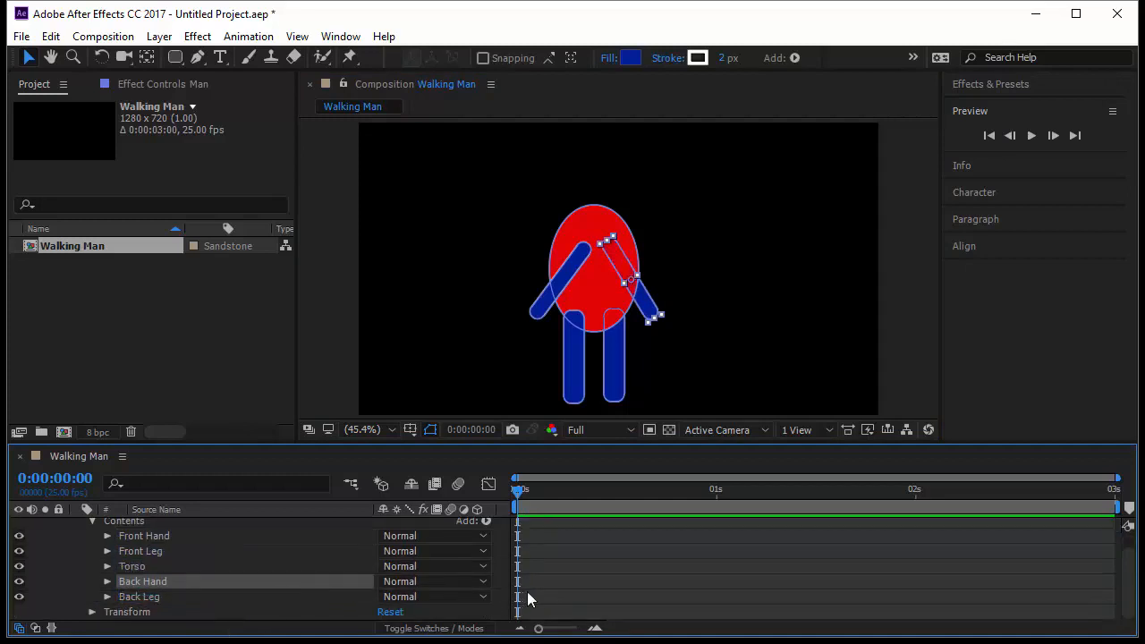
pyautogui.click(644, 582)
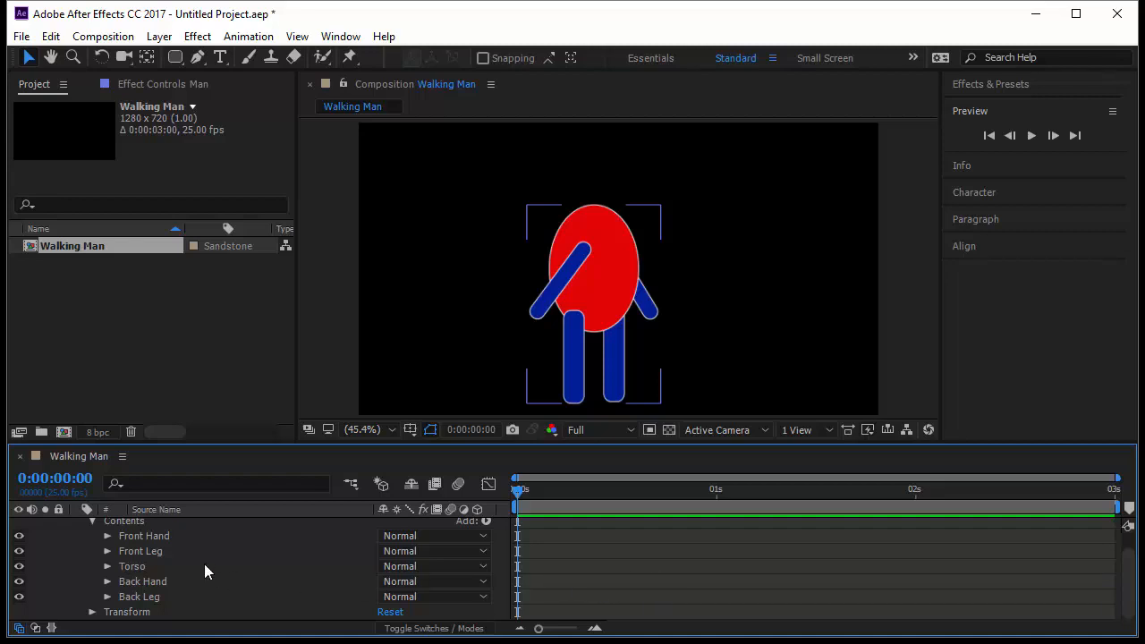
# Examine the Front Hand group's Rectangle Path and Transform properties, and collapse the group again
pyautogui.click(150, 538)
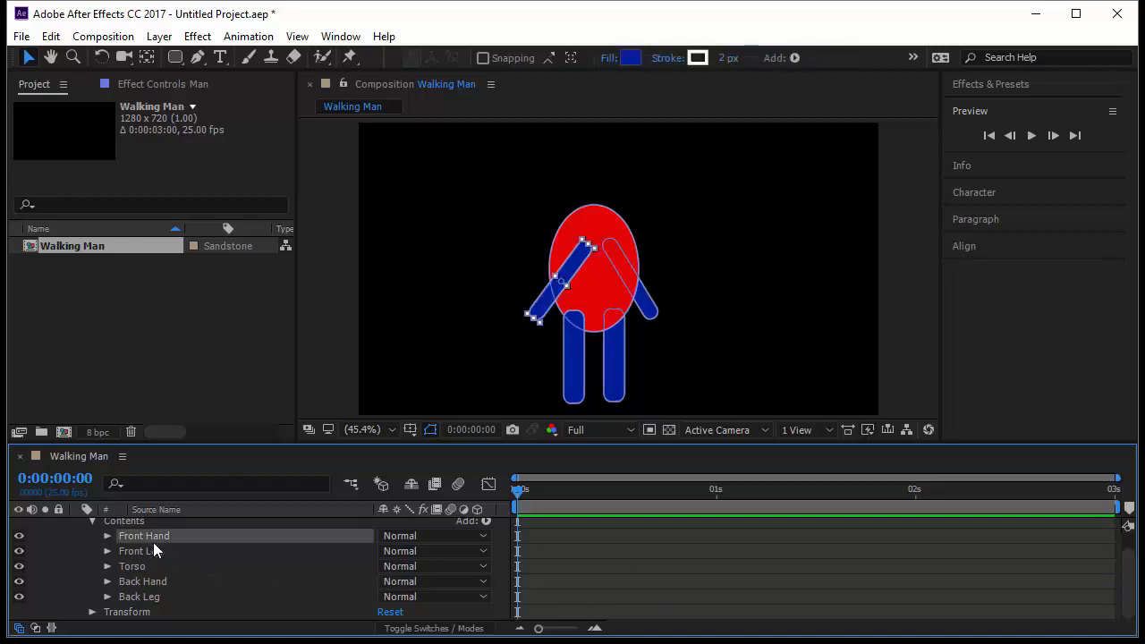
pyautogui.click(108, 536)
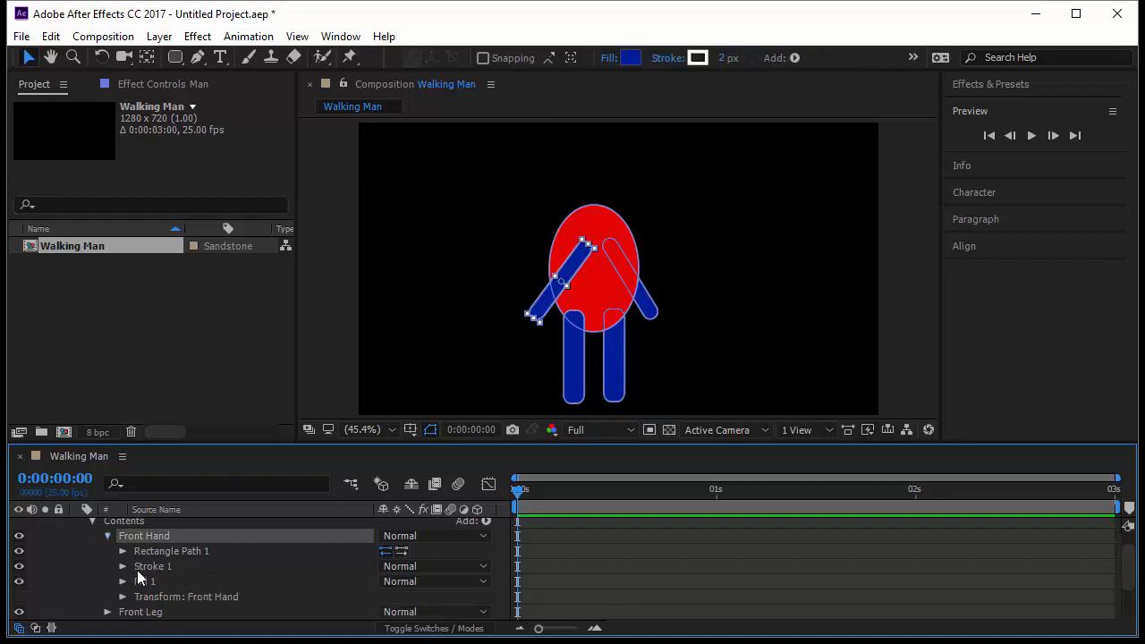
pyautogui.click(180, 552)
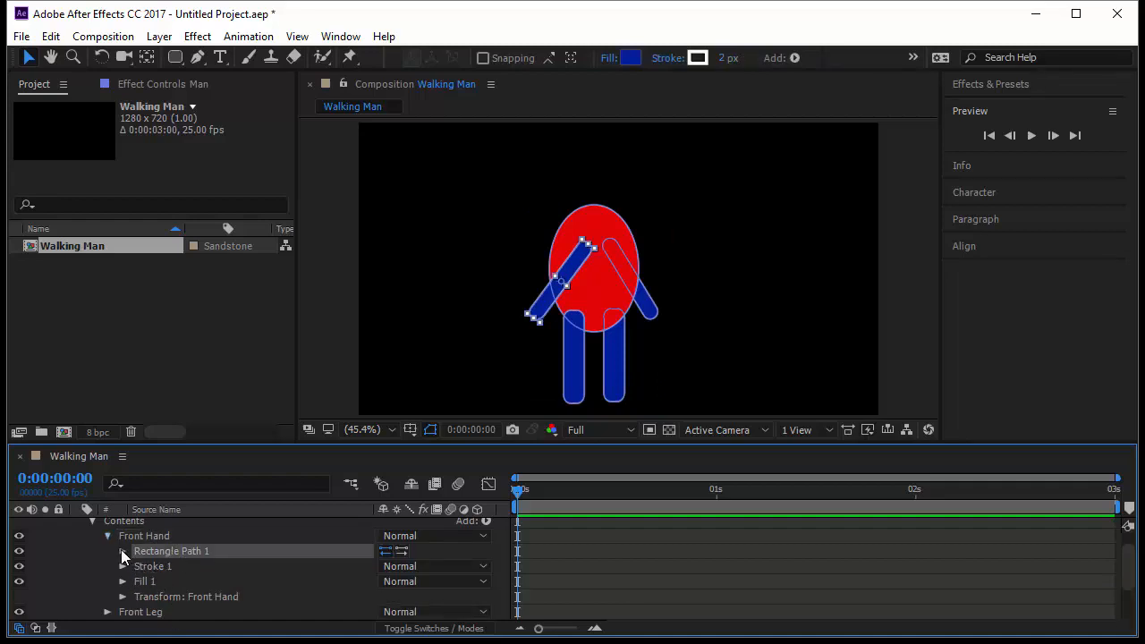
pyautogui.click(123, 552)
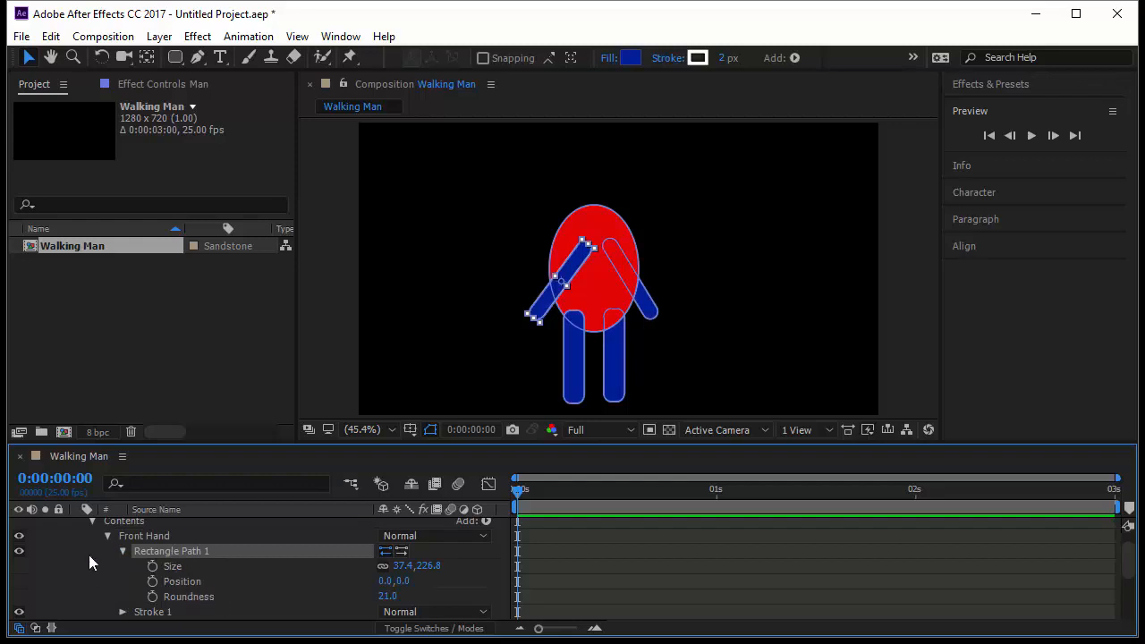
pyautogui.click(124, 551)
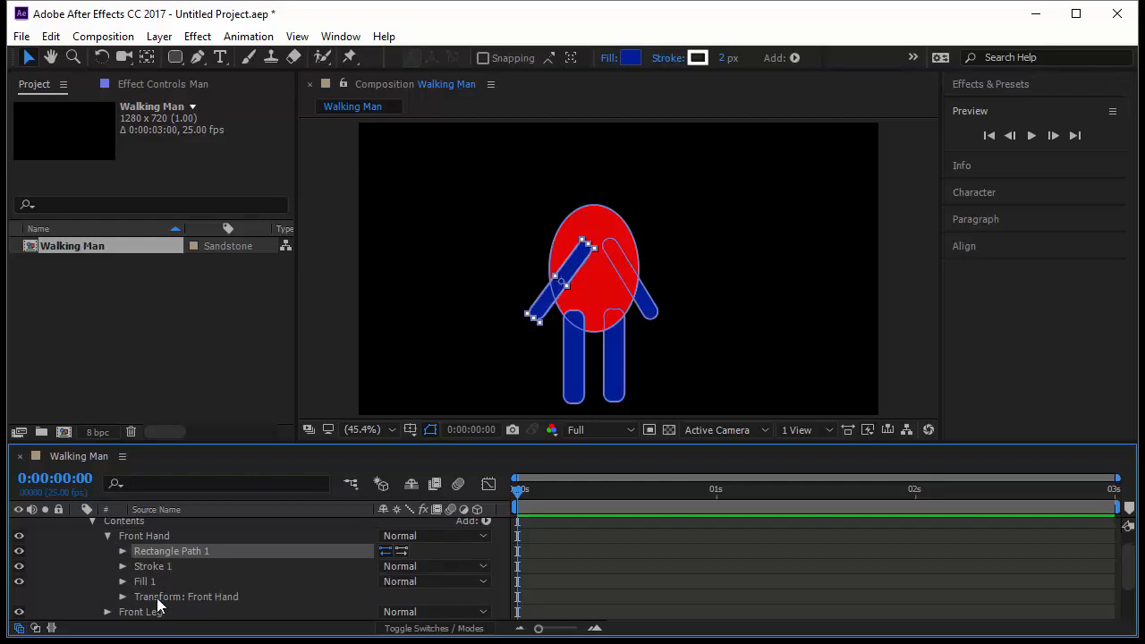
pyautogui.click(157, 598)
pyautogui.click(123, 597)
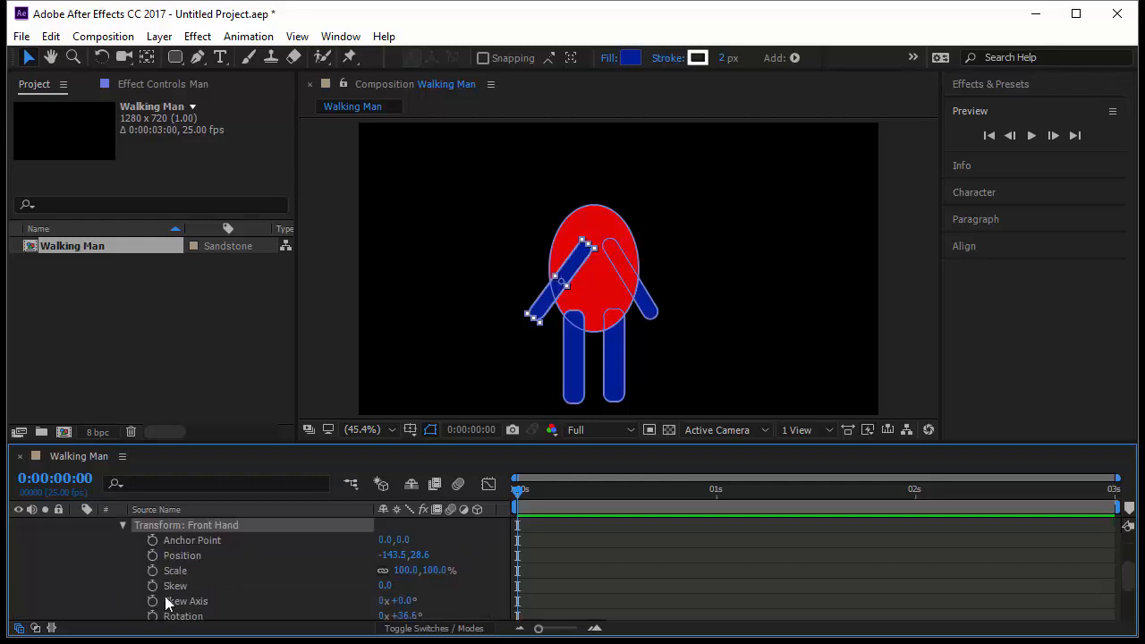
pyautogui.click(123, 526)
pyautogui.scroll(4, 206, 566)
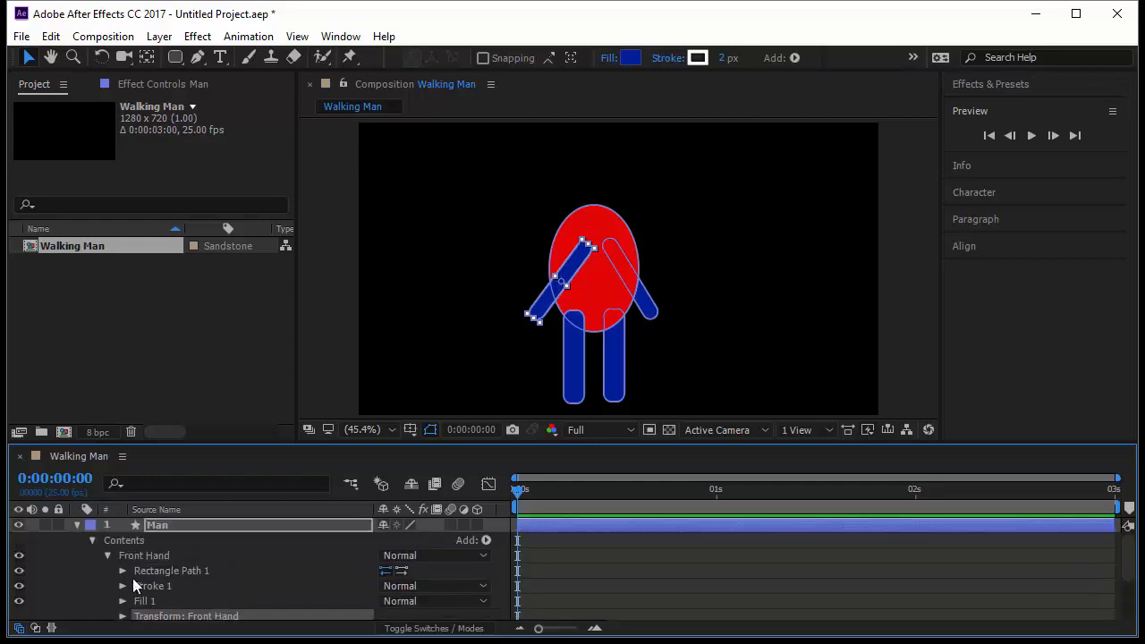
pyautogui.click(107, 556)
pyautogui.click(581, 589)
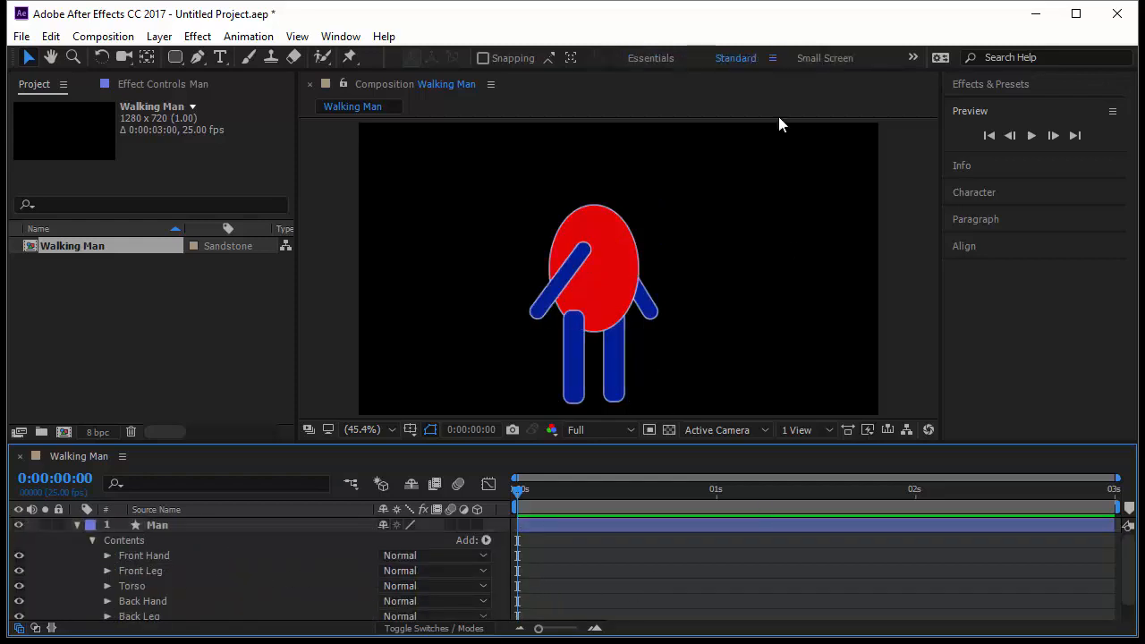
# Draw a small upright ellipse as the head just above the torso in the Man layer
pyautogui.click(598, 583)
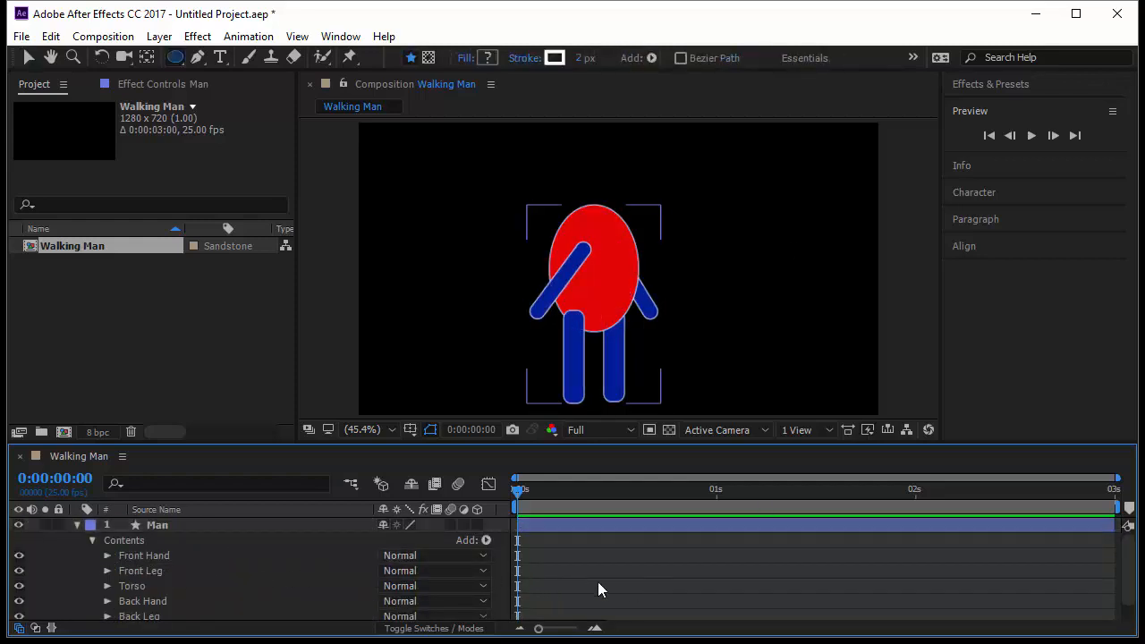
pyautogui.click(234, 525)
pyautogui.moveTo(175, 57); pyautogui.dragTo(236, 95)
pyautogui.moveTo(578, 145); pyautogui.dragTo(611, 200)
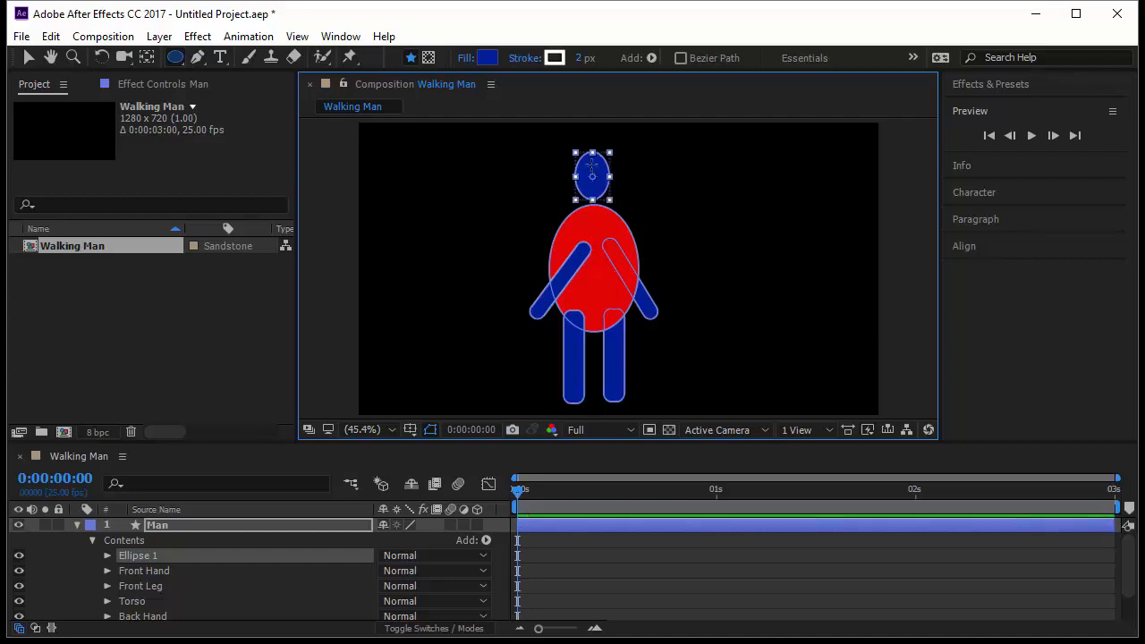
# Draw a small circle as an eye in the upper part of the head with the Ellipse tool
pyautogui.scroll(3, 591, 176)
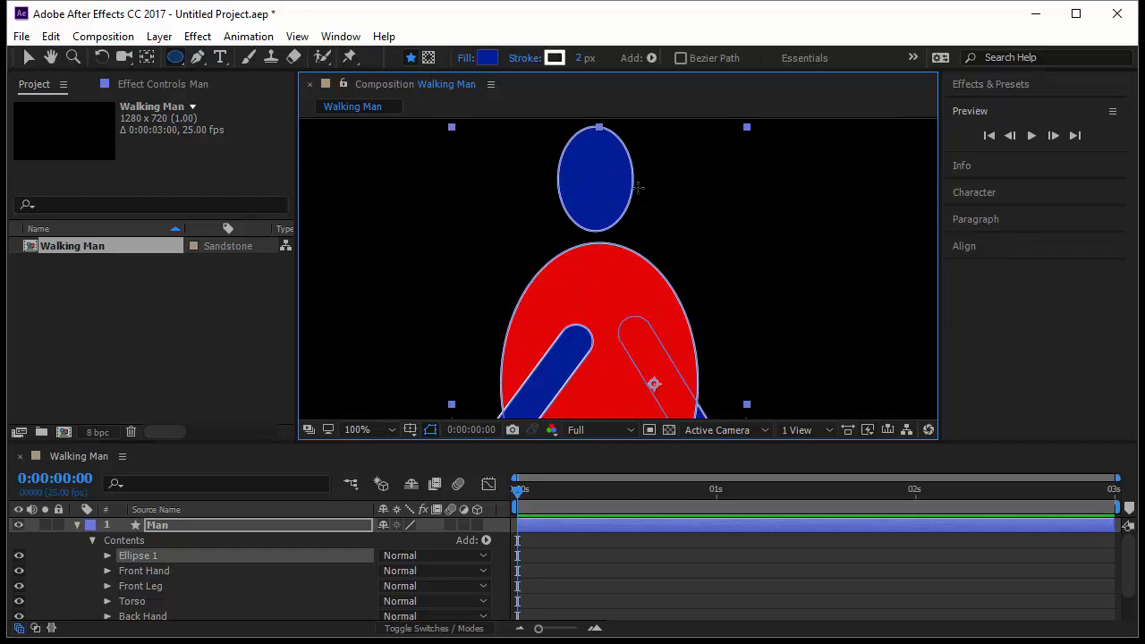
pyautogui.moveTo(173, 60); pyautogui.dragTo(225, 93)
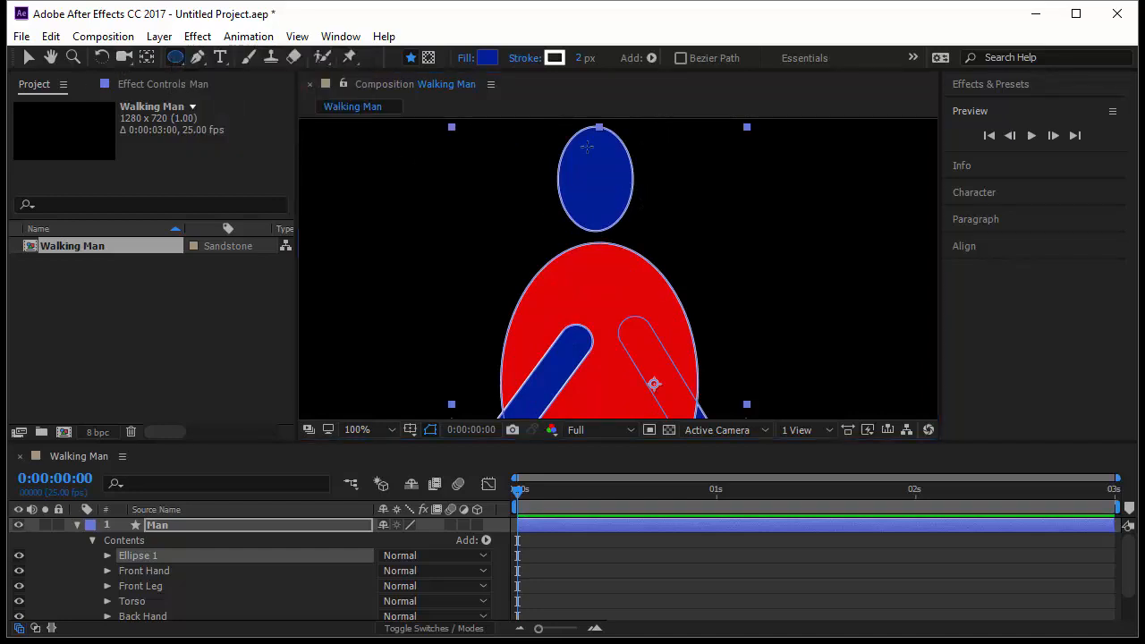
pyautogui.moveTo(587, 148); pyautogui.dragTo(606, 167)
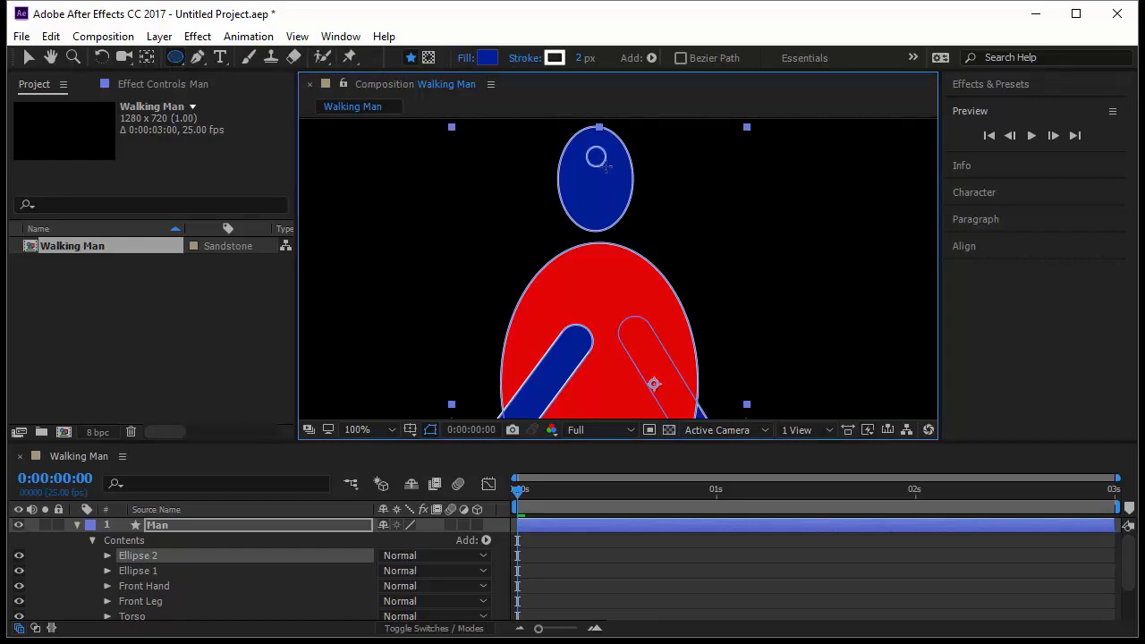
# Fill the eye circle with dark navy 000B3A and set its stroke width to 0 px
pyautogui.press('v')
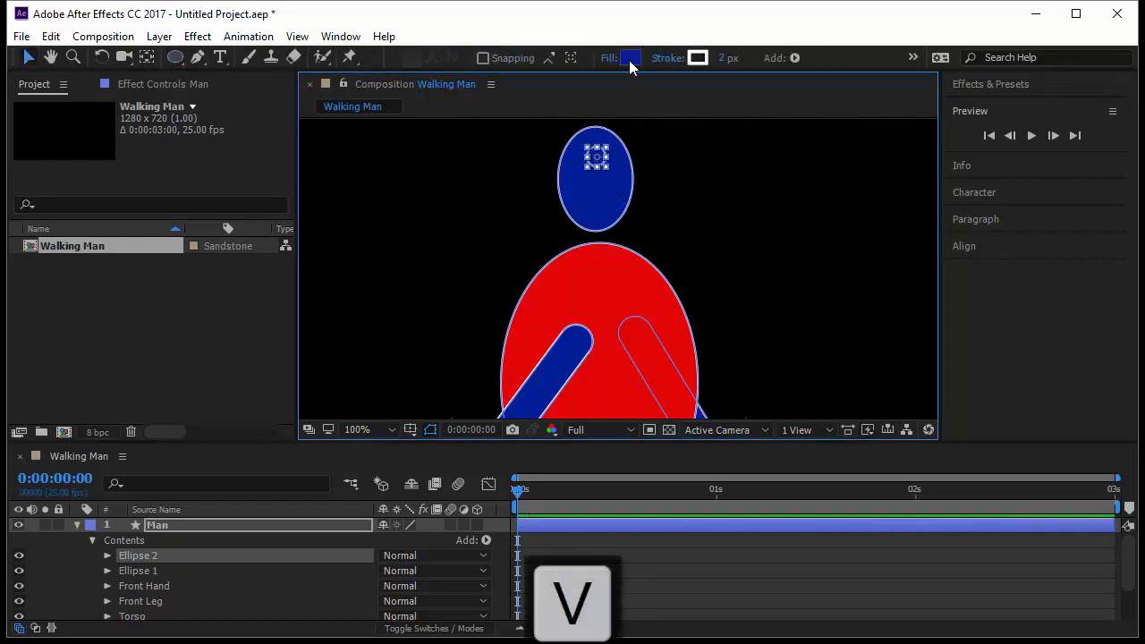
pyautogui.click(629, 59)
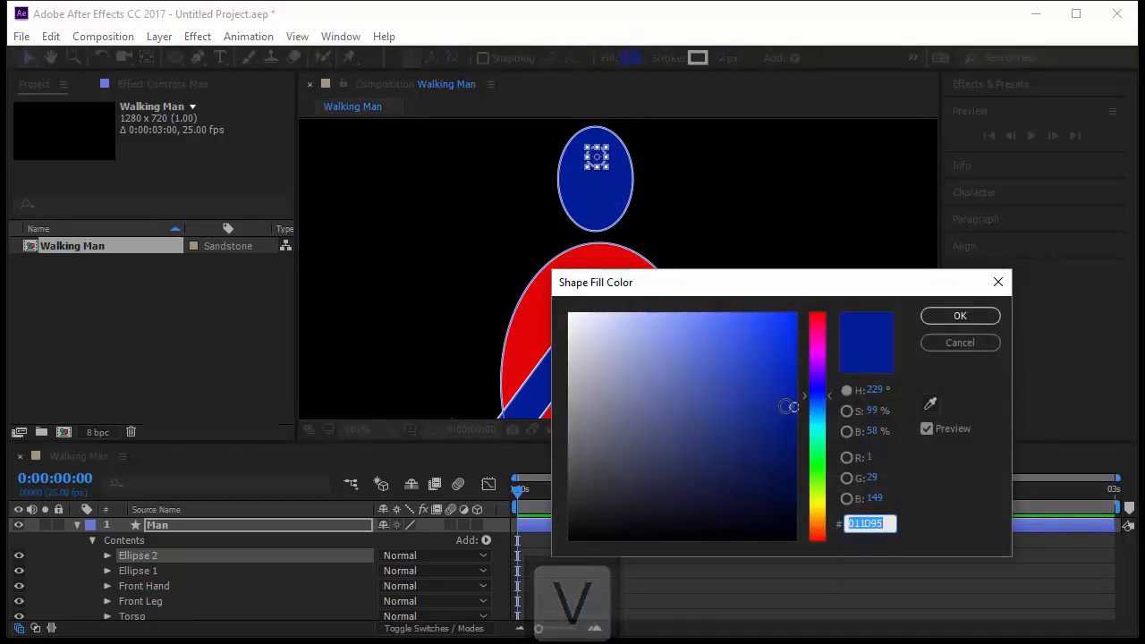
pyautogui.moveTo(793, 407); pyautogui.dragTo(793, 489)
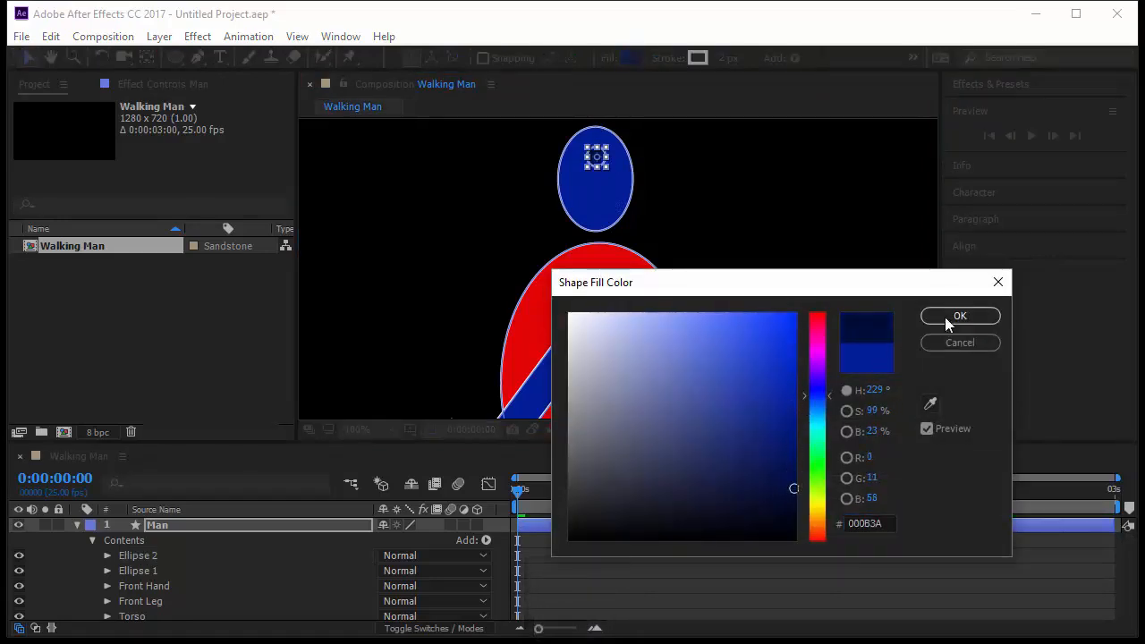
pyautogui.click(962, 324)
pyautogui.click(726, 56)
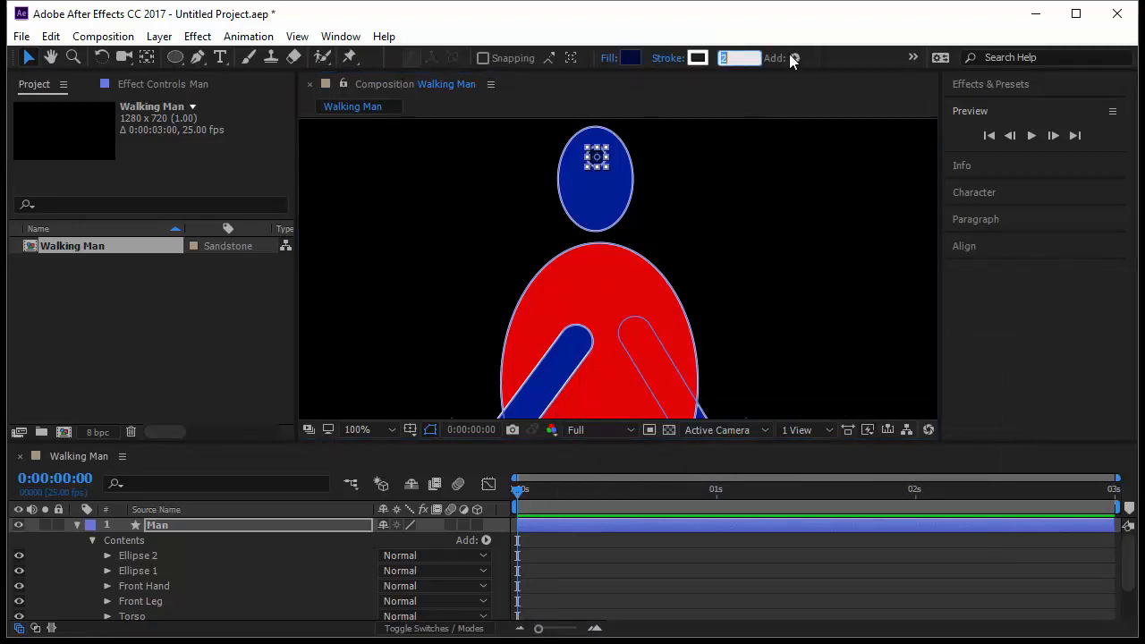
pyautogui.write('0')
pyautogui.press('Return')
# Draw a small upright ellipse as the nose on the head's right edge and fill it with red FF0006
pyautogui.click(175, 58)
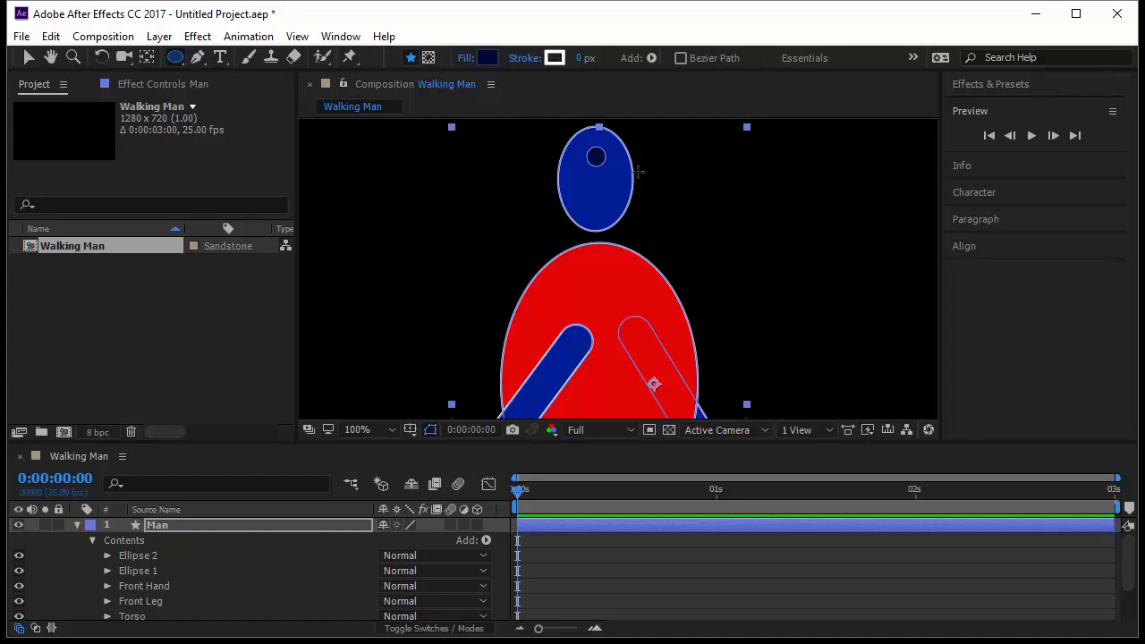
pyautogui.moveTo(630, 167); pyautogui.dragTo(644, 192)
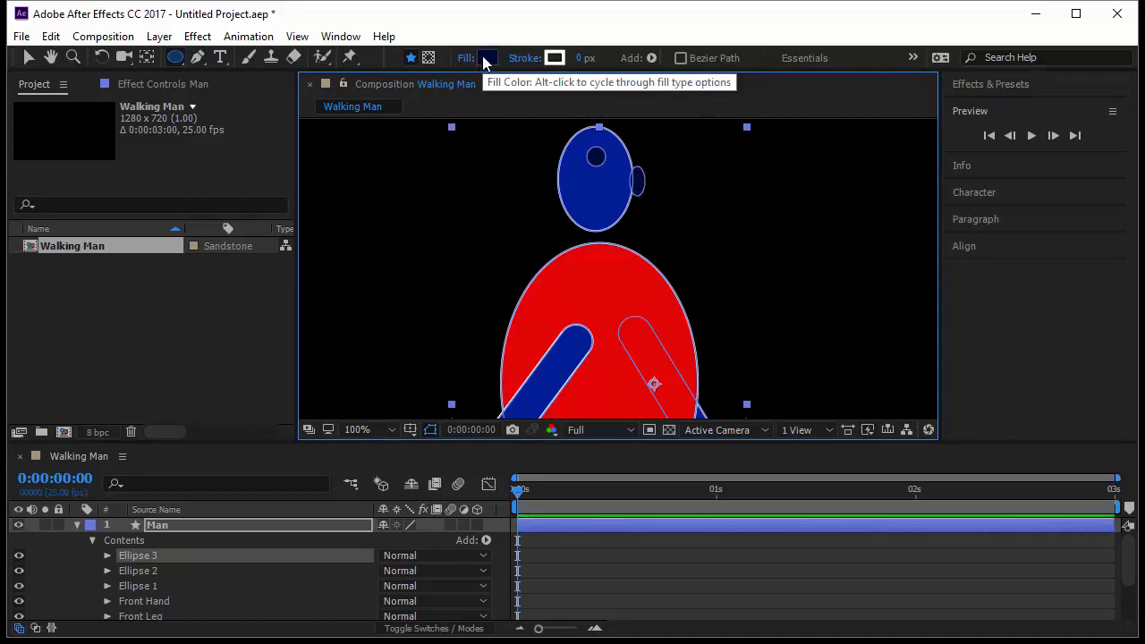
pyautogui.press('v')
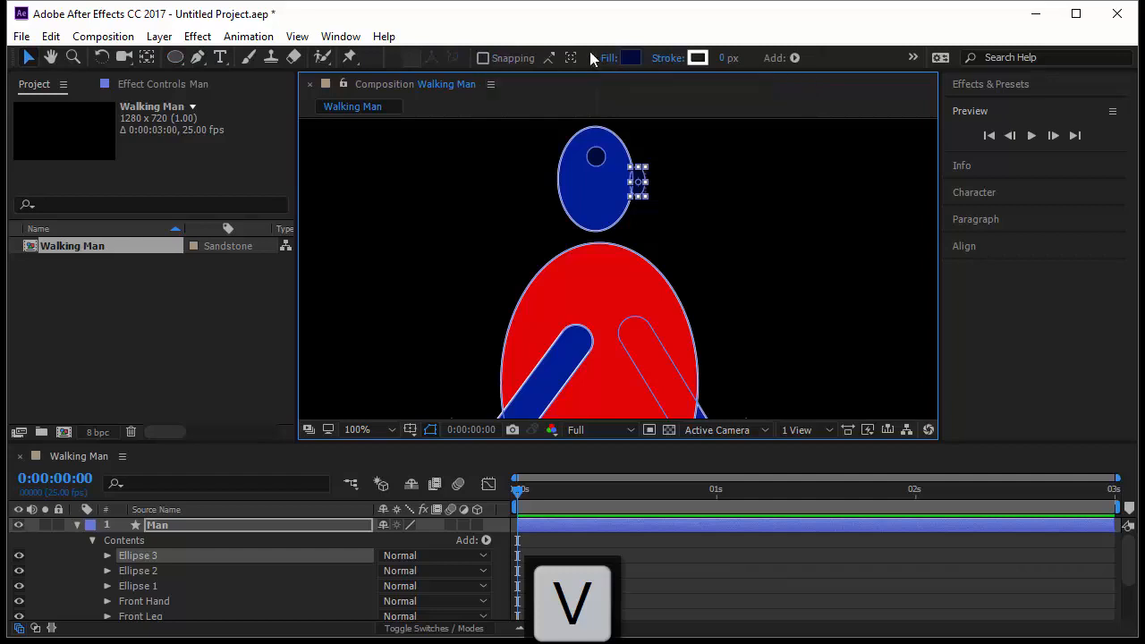
pyautogui.click(628, 57)
pyautogui.moveTo(829, 357); pyautogui.dragTo(828, 314)
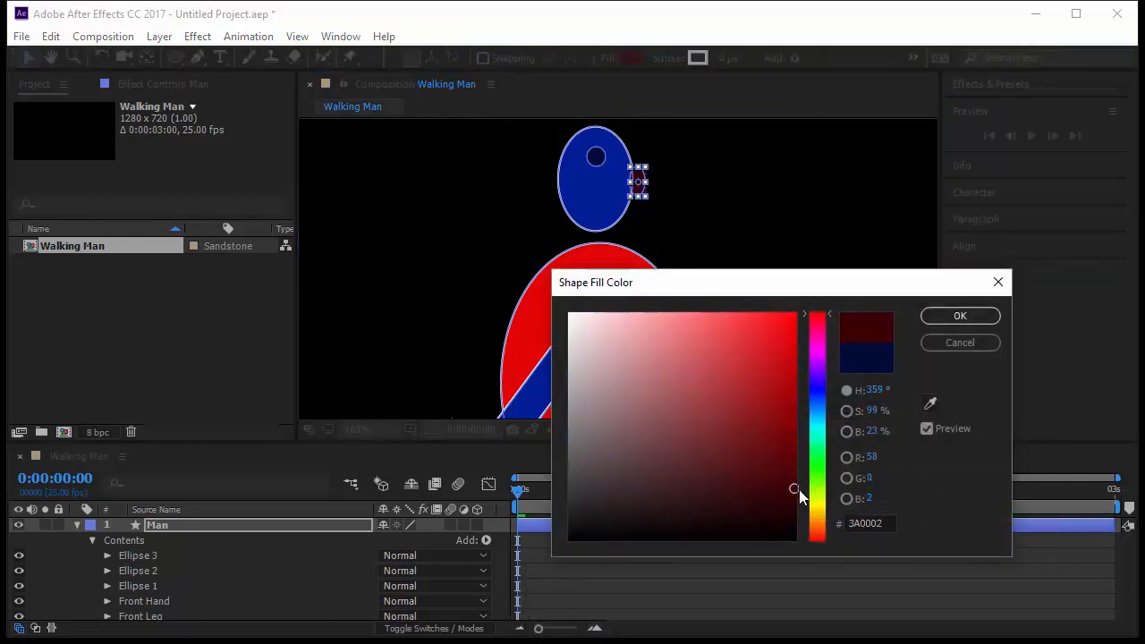
pyautogui.moveTo(793, 489); pyautogui.dragTo(793, 314)
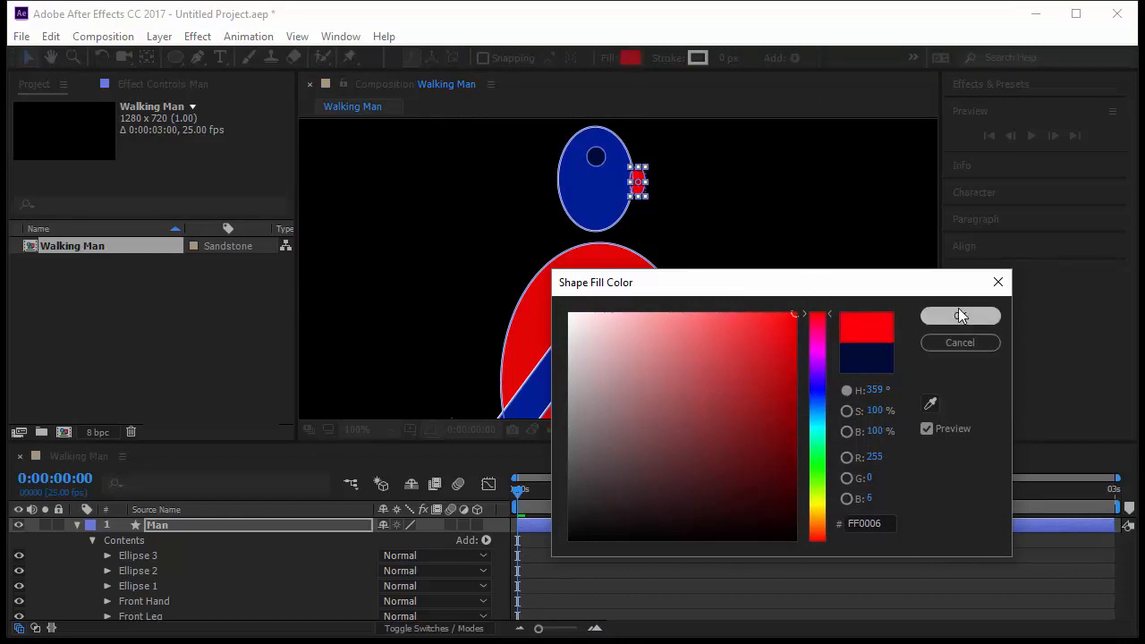
pyautogui.click(959, 316)
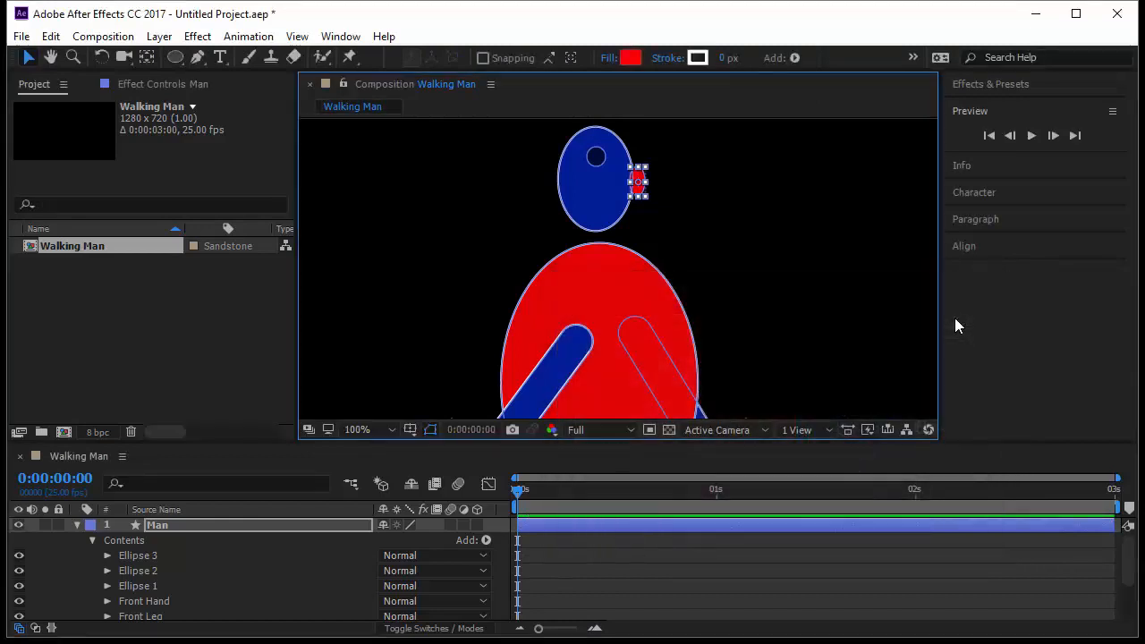
pyautogui.click(28, 60)
pyautogui.click(728, 519)
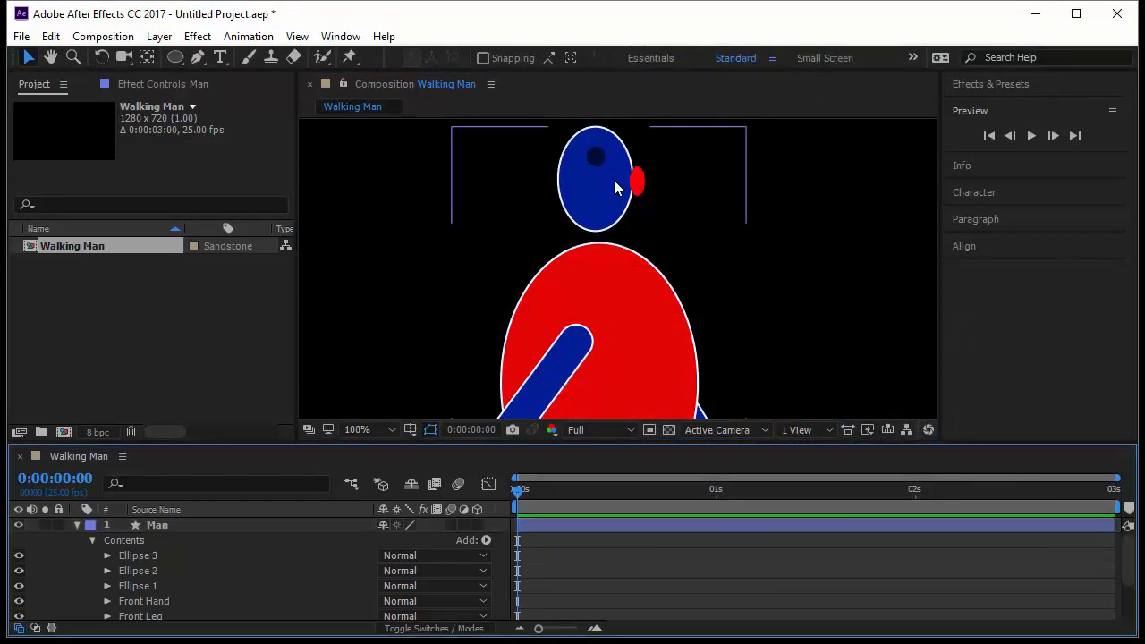
# Rename the Ellipse 1 shape group in the Man layer to Head
pyautogui.click(576, 250)
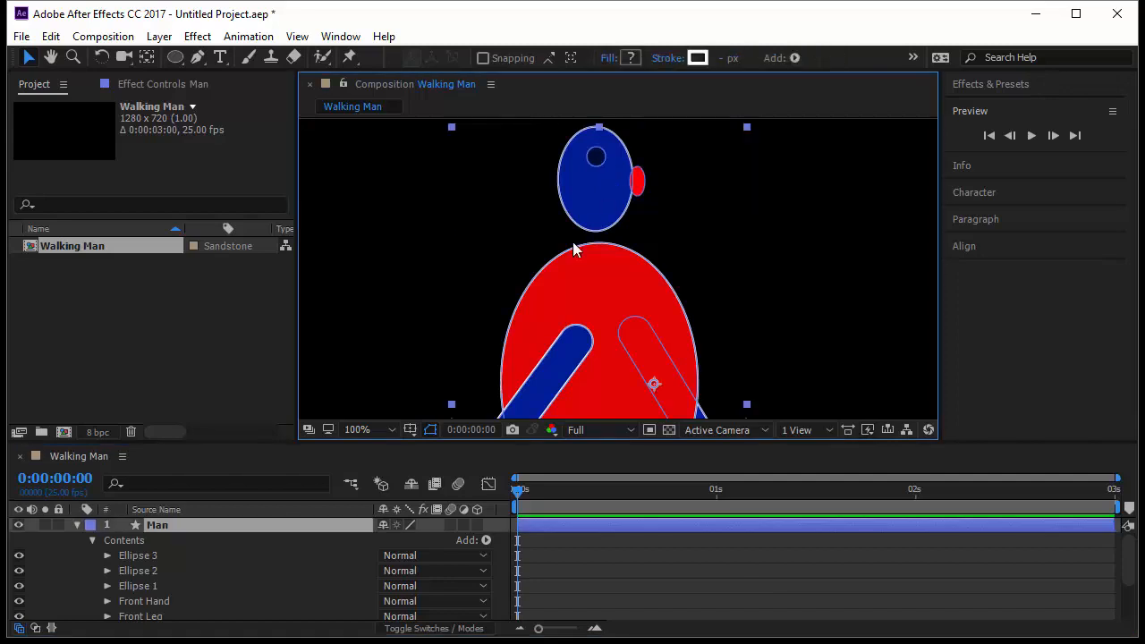
pyautogui.click(163, 586)
pyautogui.press('Return')
pyautogui.write('H')
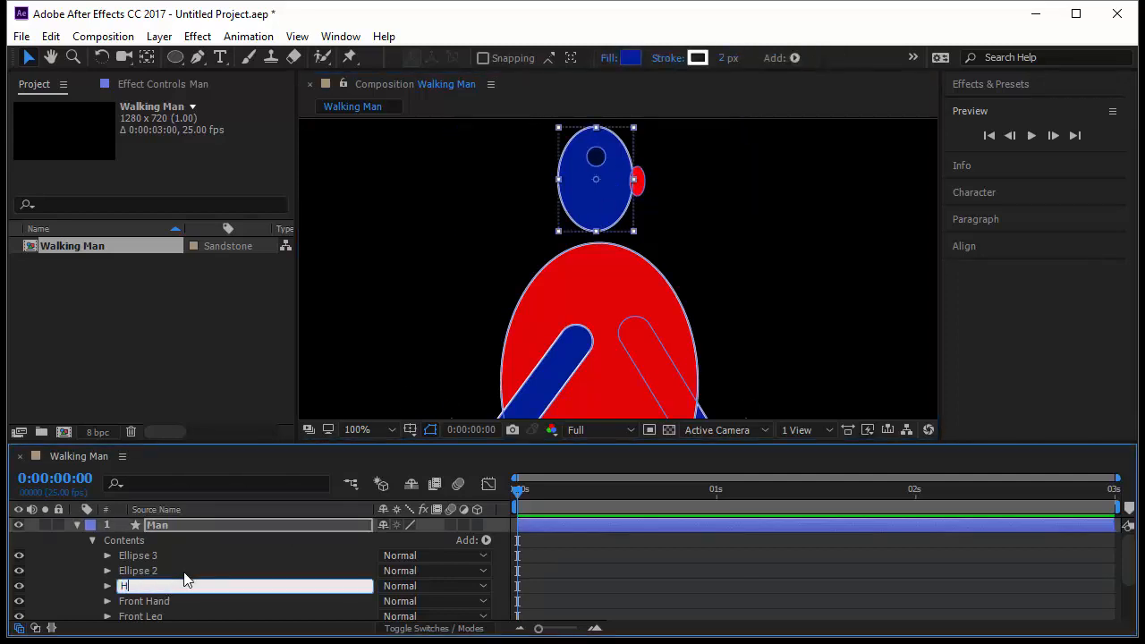
pyautogui.write('ead')
pyautogui.press('Return')
# Rename the Ellipse 2 shape group to Eye and the Ellipse 3 shape group to Nose
pyautogui.click(168, 570)
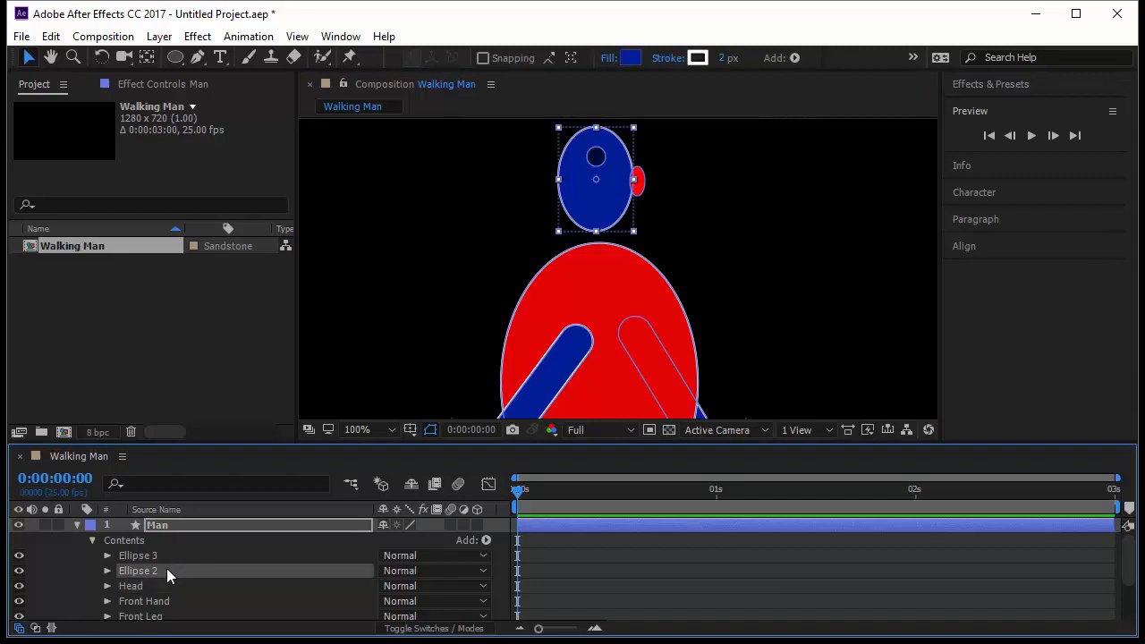
pyautogui.press('Return')
pyautogui.write('Eye')
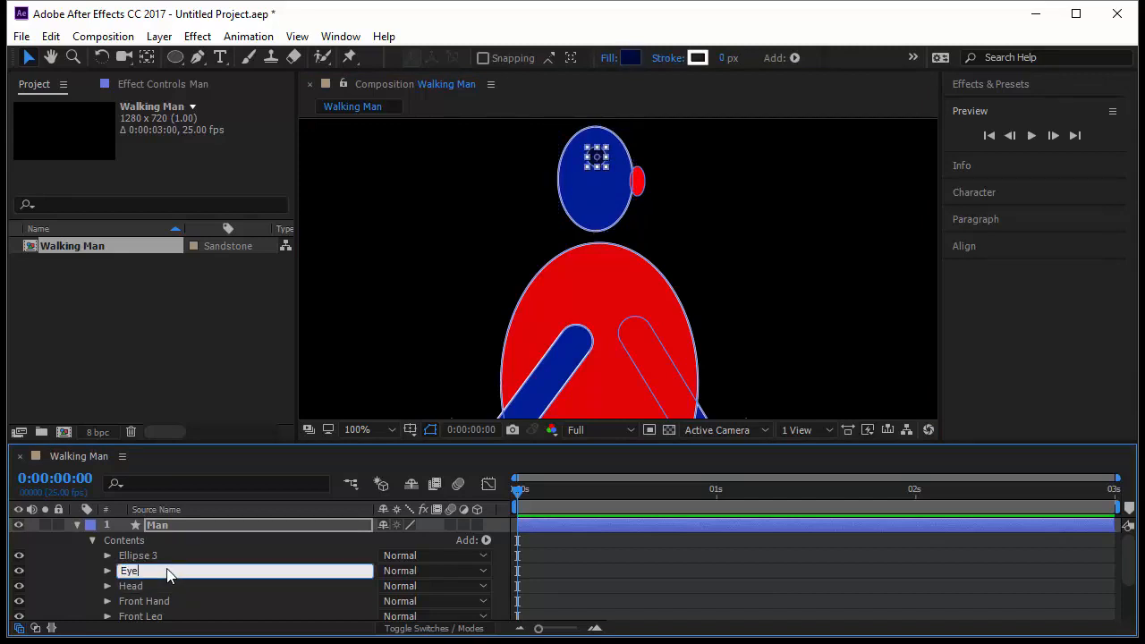
pyautogui.press('Return')
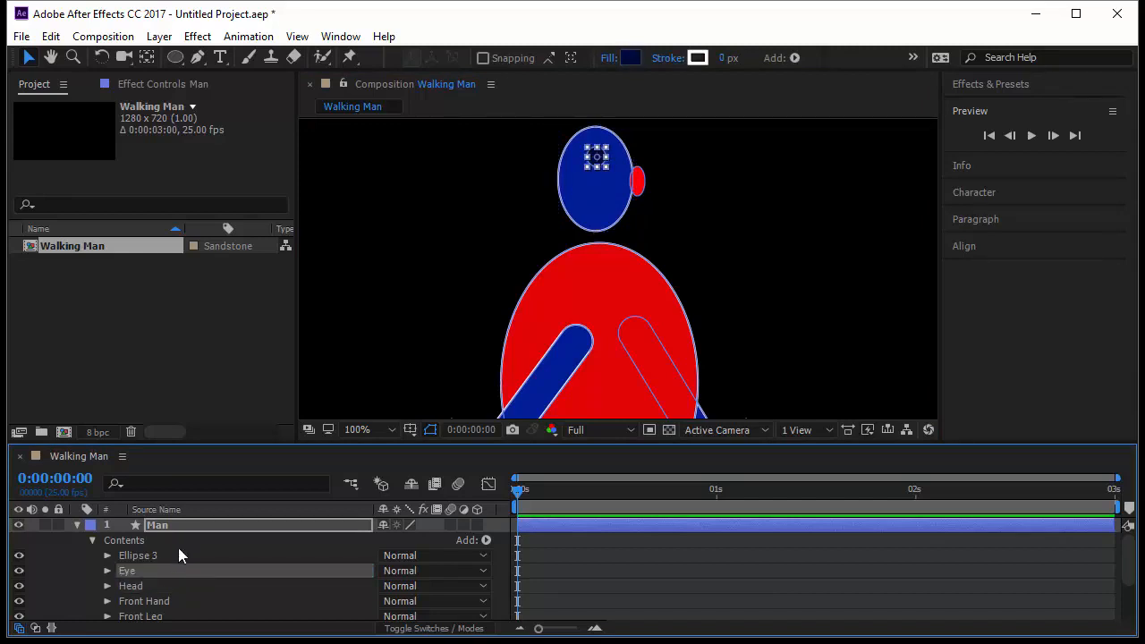
pyautogui.click(186, 554)
pyautogui.press('Return')
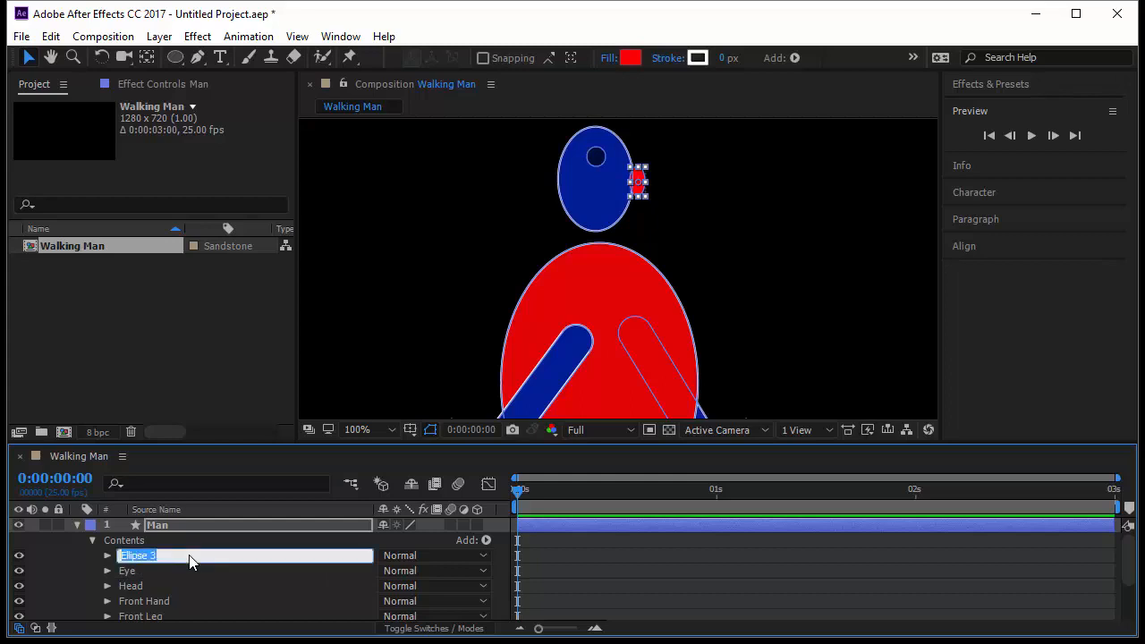
pyautogui.write('Nose')
pyautogui.press('Return')
pyautogui.click(760, 325)
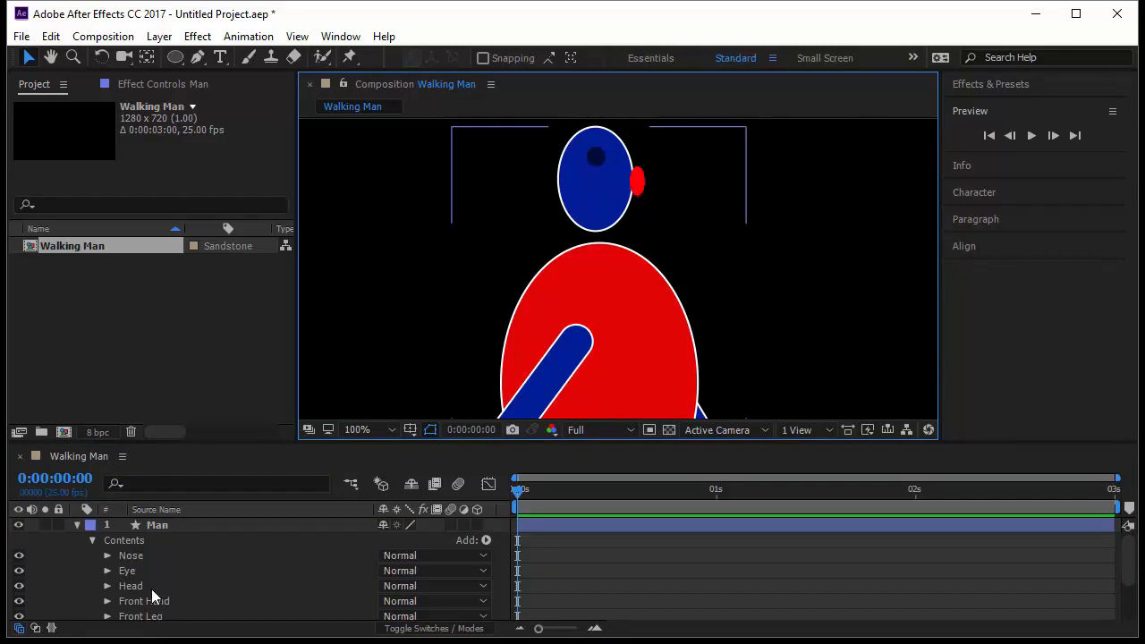
# Add an empty group to the contents of the Man layer
pyautogui.click(139, 556)
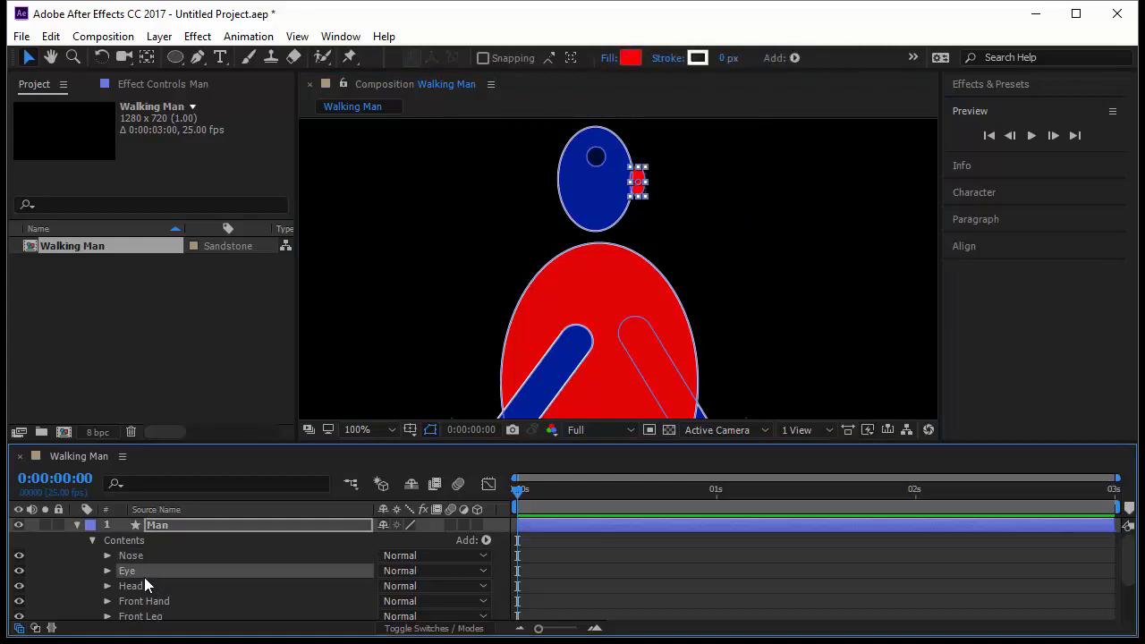
pyautogui.click(145, 573)
pyautogui.click(151, 586)
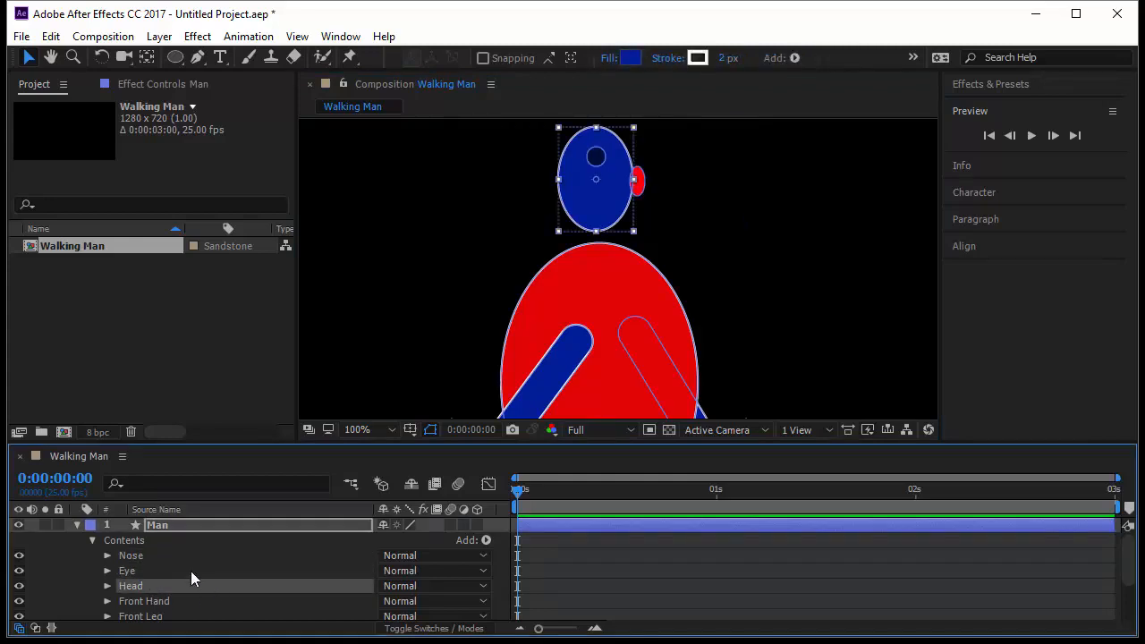
pyautogui.click(132, 539)
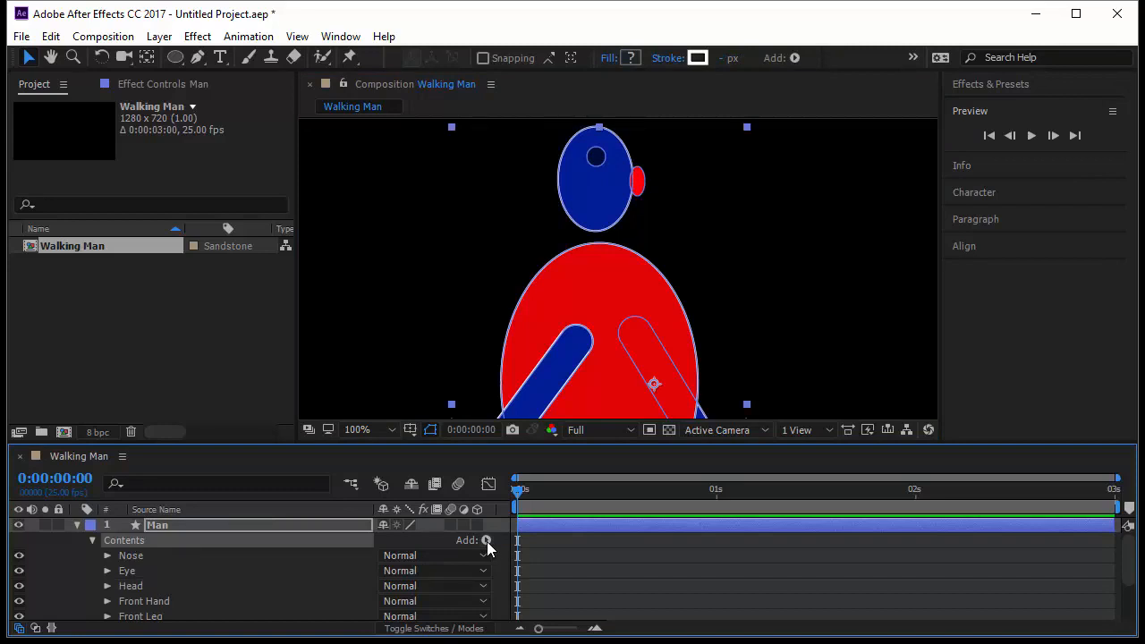
pyautogui.click(495, 545)
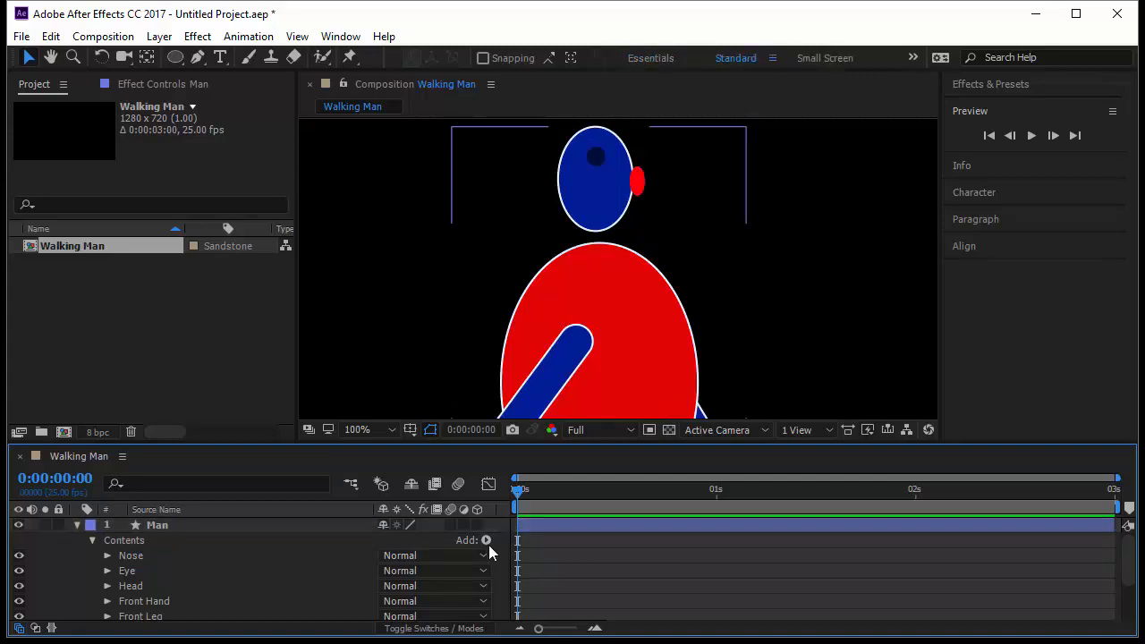
pyautogui.click(486, 539)
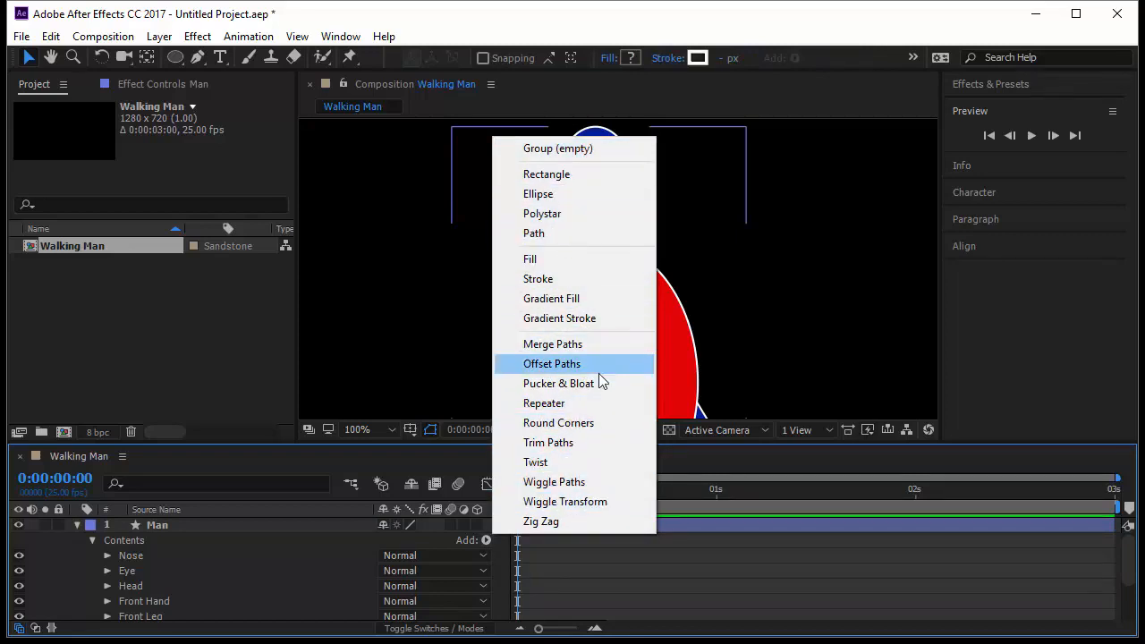
pyautogui.click(571, 148)
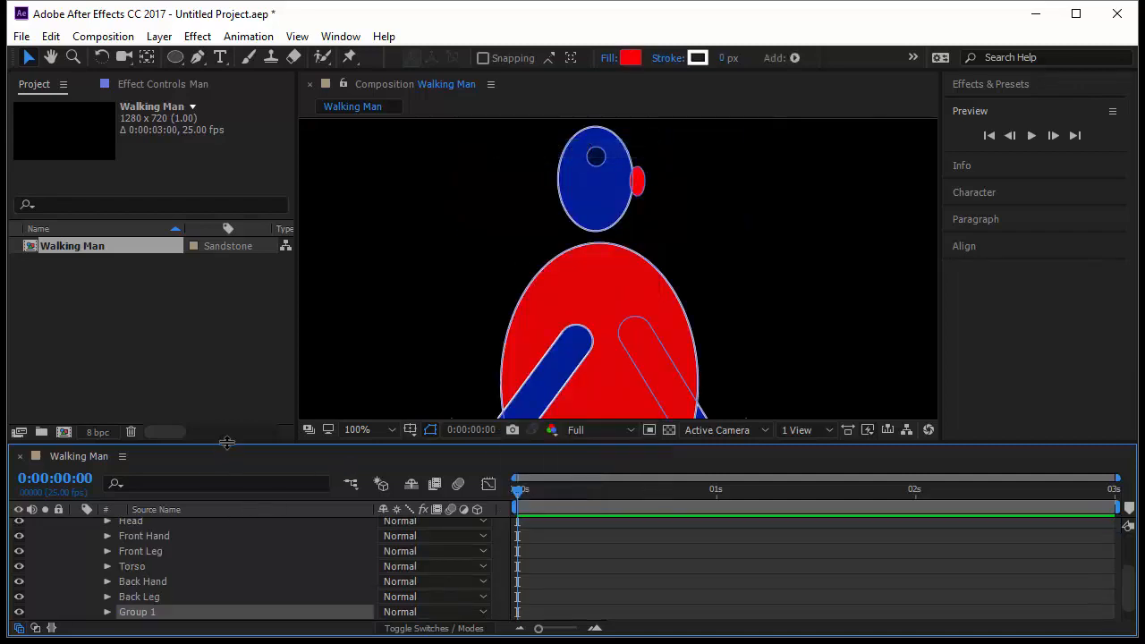
# Enlarge the timeline area and reorder the empty Group 1 to the top of the Man layer's contents, above Nose
pyautogui.moveTo(225, 445); pyautogui.dragTo(225, 400)
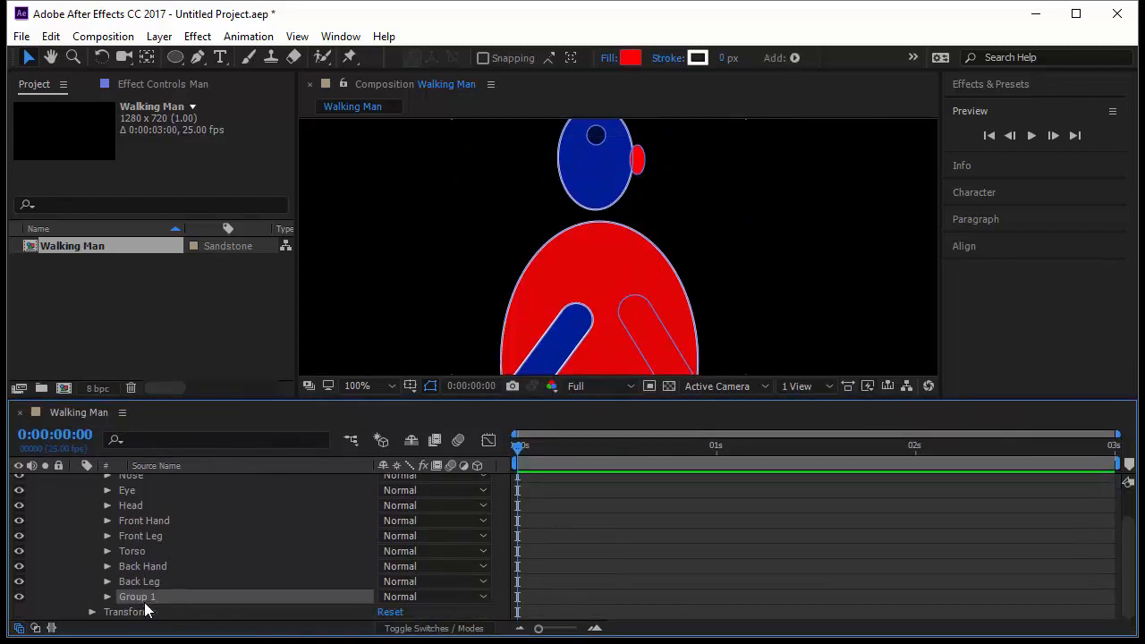
pyautogui.scroll(1, 260, 582)
pyautogui.scroll(-1, 233, 592)
pyautogui.moveTo(195, 594); pyautogui.dragTo(191, 508)
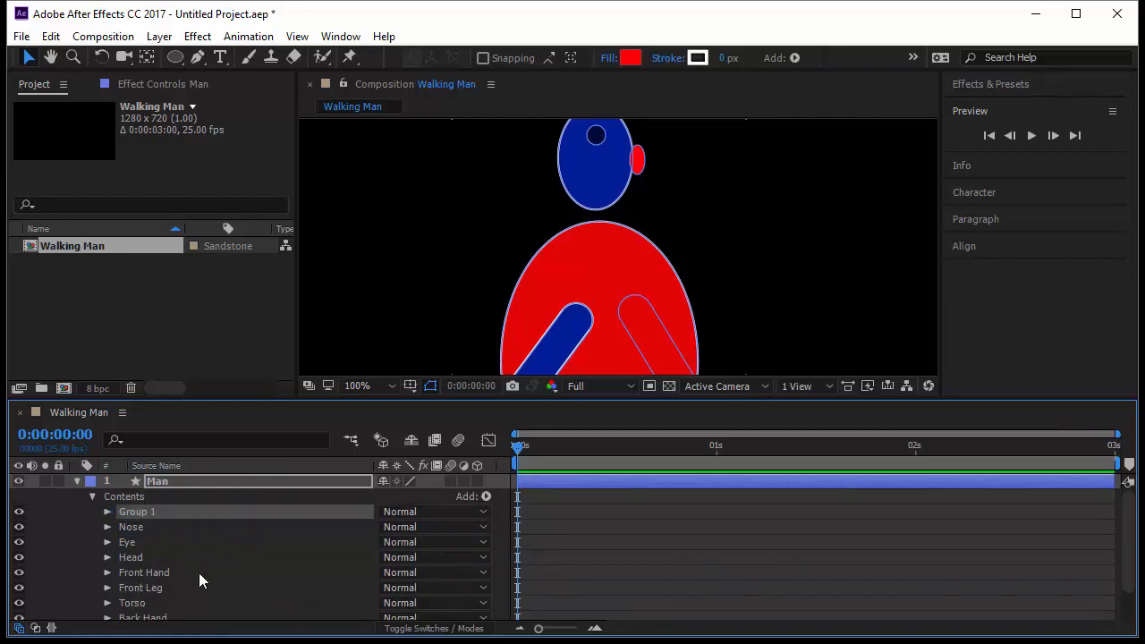
# Move the Nose, Eye and Head shapes together into Group 1
pyautogui.click(148, 526)
pyautogui.keyDown('shift'); pyautogui.click(154, 543); pyautogui.keyUp('shift')
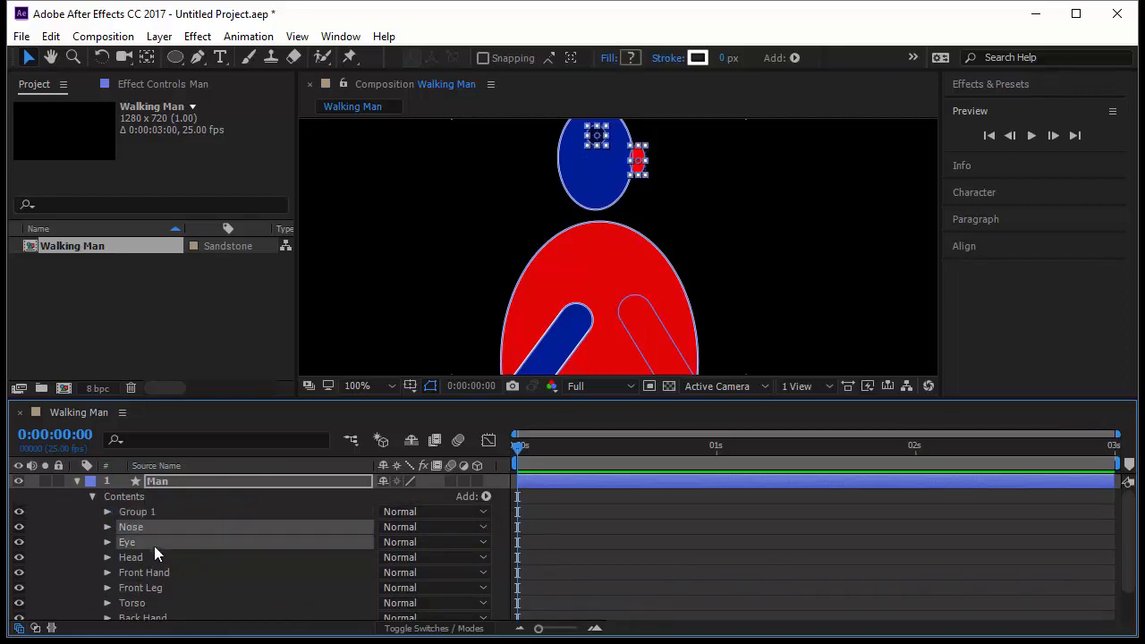
pyautogui.keyDown('shift'); pyautogui.click(159, 557); pyautogui.keyUp('shift')
pyautogui.moveTo(170, 552); pyautogui.dragTo(168, 514)
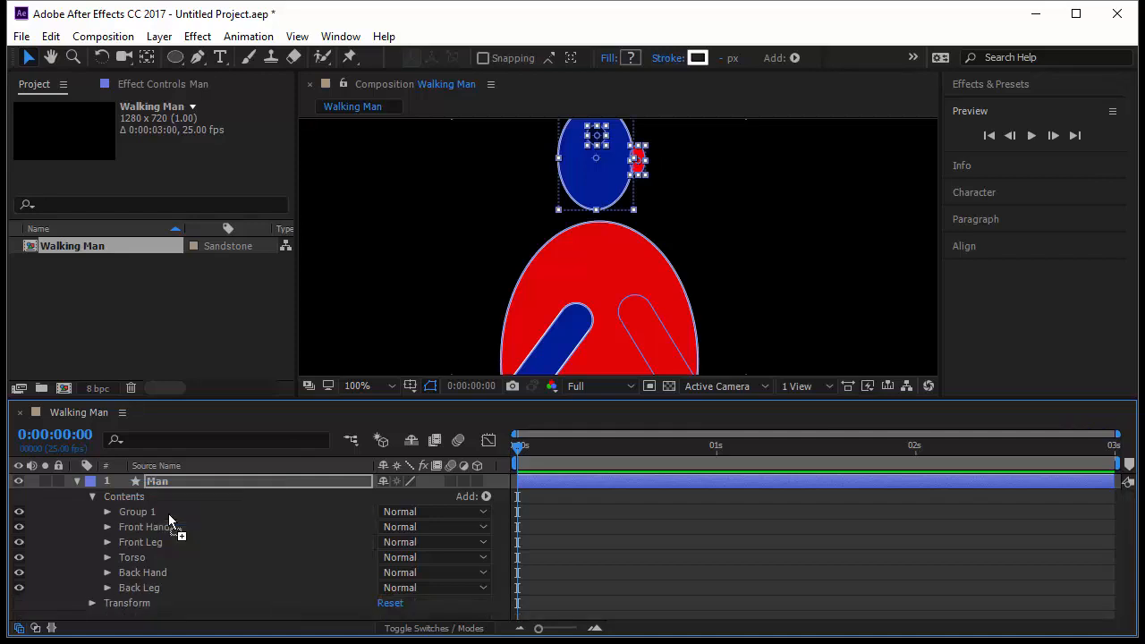
# Inspect Group 1 in the composition, its Nose, Eye and Head members, and its own Transform entry
pyautogui.click(154, 513)
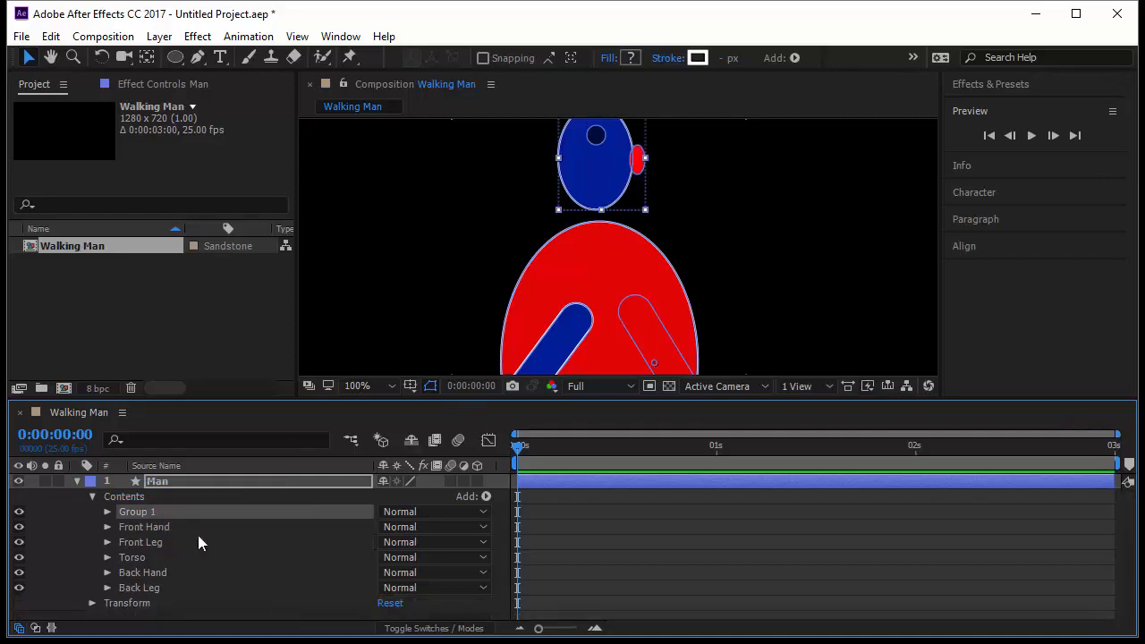
pyautogui.press('space')
pyautogui.moveTo(670, 186); pyautogui.dragTo(663, 224)
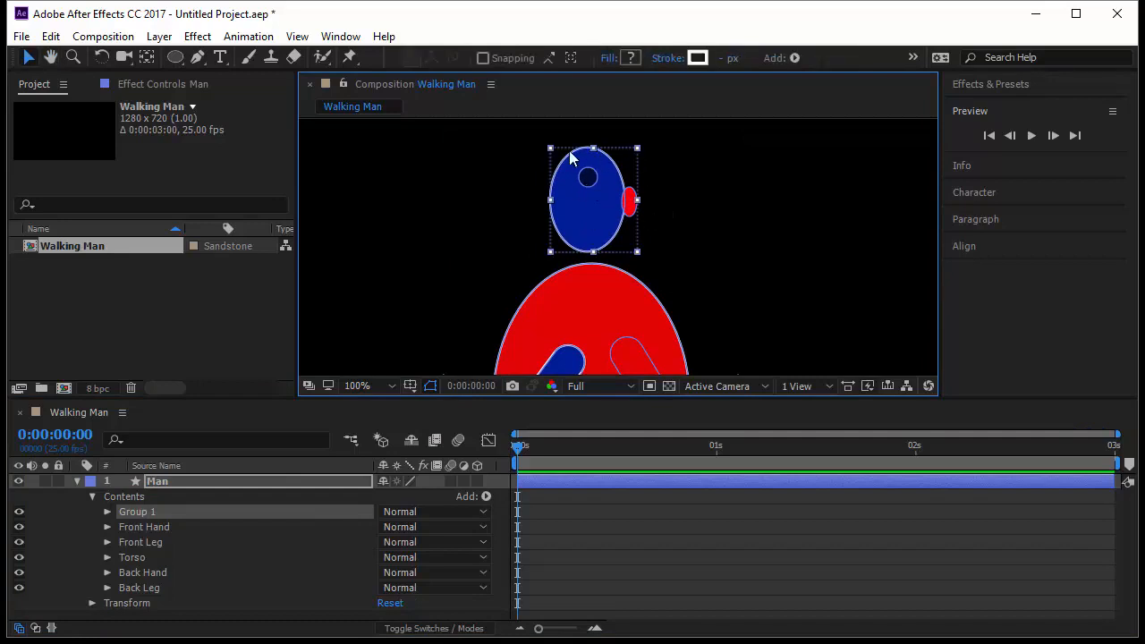
pyautogui.click(109, 511)
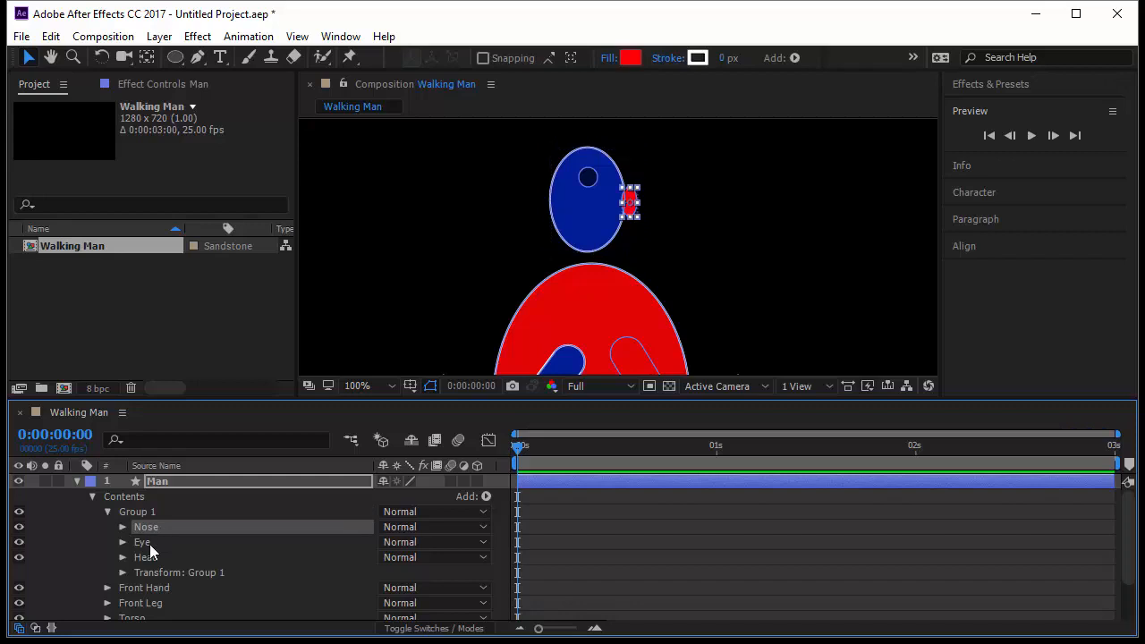
pyautogui.click(149, 544)
pyautogui.click(158, 558)
pyautogui.click(143, 572)
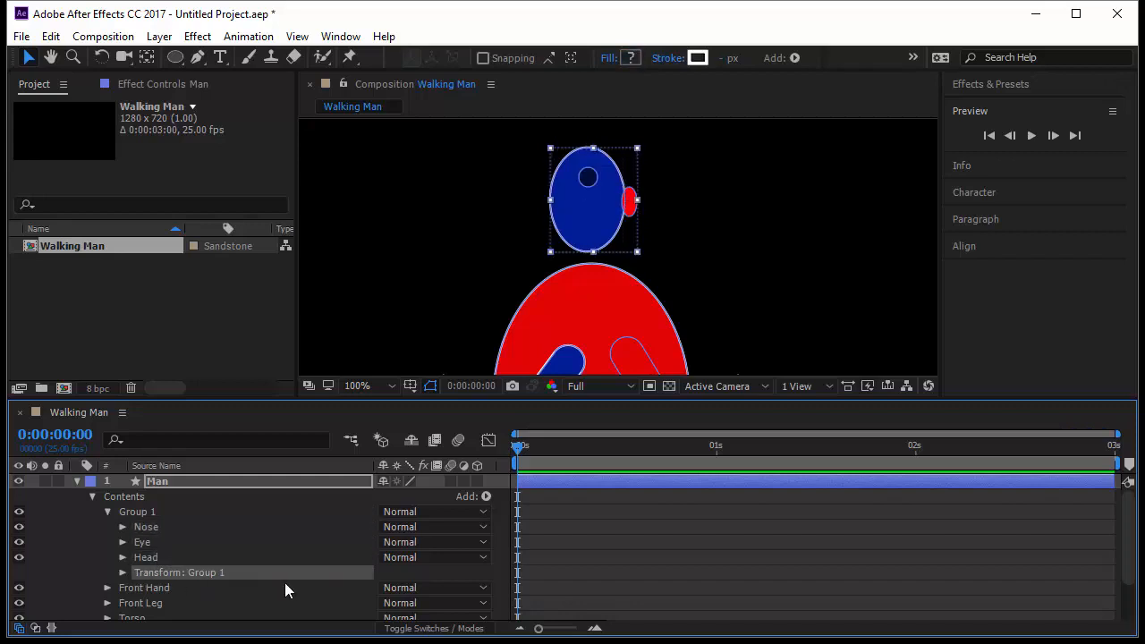
# Try rotating the whole head with the Rotation property of Group 1's Transform, and undo the rotation
pyautogui.click(123, 573)
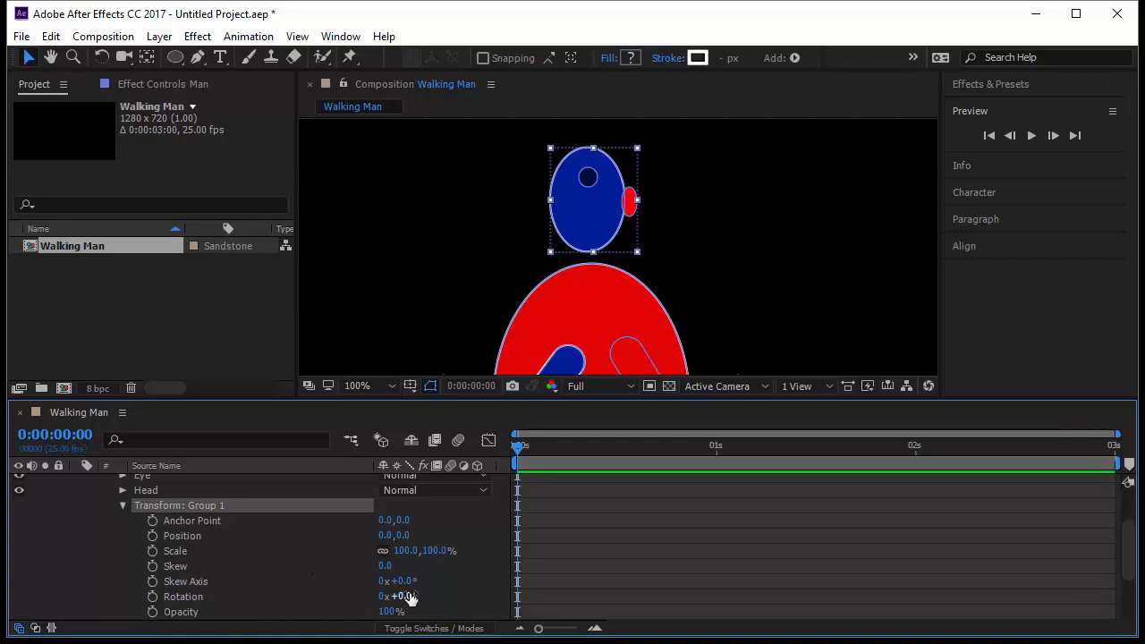
pyautogui.moveTo(409, 598)
pyautogui.mouseDown()
pyautogui.moveTo(435, 598)
pyautogui.moveTo(400, 596)
pyautogui.moveTo(415, 597)
pyautogui.mouseUp()
pyautogui.hotkey('ctrl', 'z')
pyautogui.scroll(2, 179, 532)
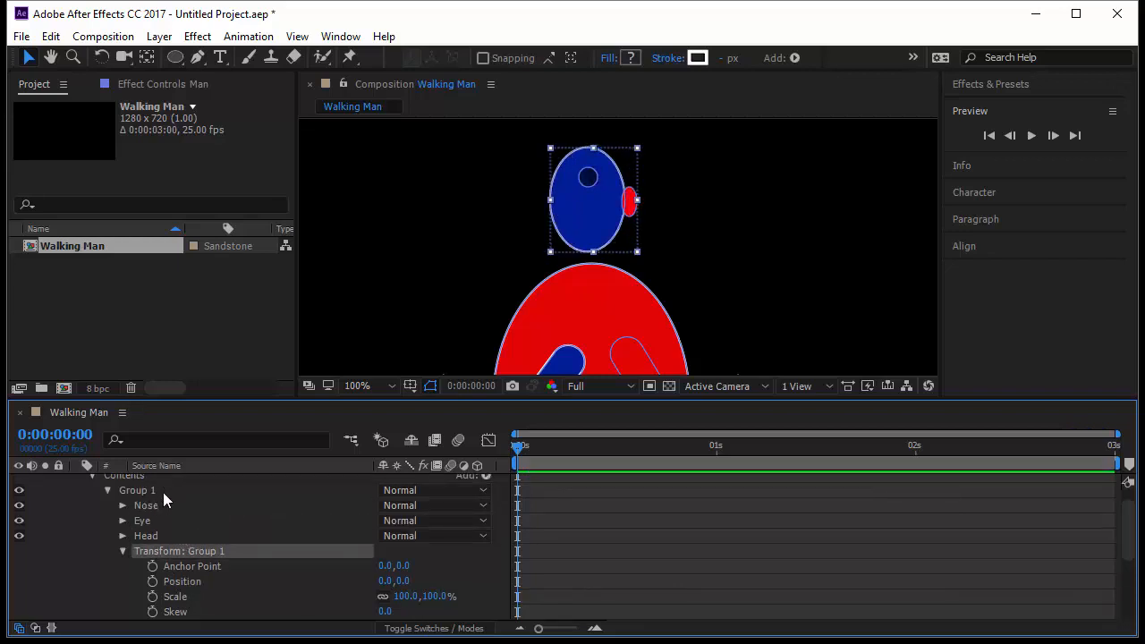
# Rename Group 1 in the Man layer's contents as Complete Head
pyautogui.click(179, 492)
pyautogui.press('Return')
pyautogui.write('C')
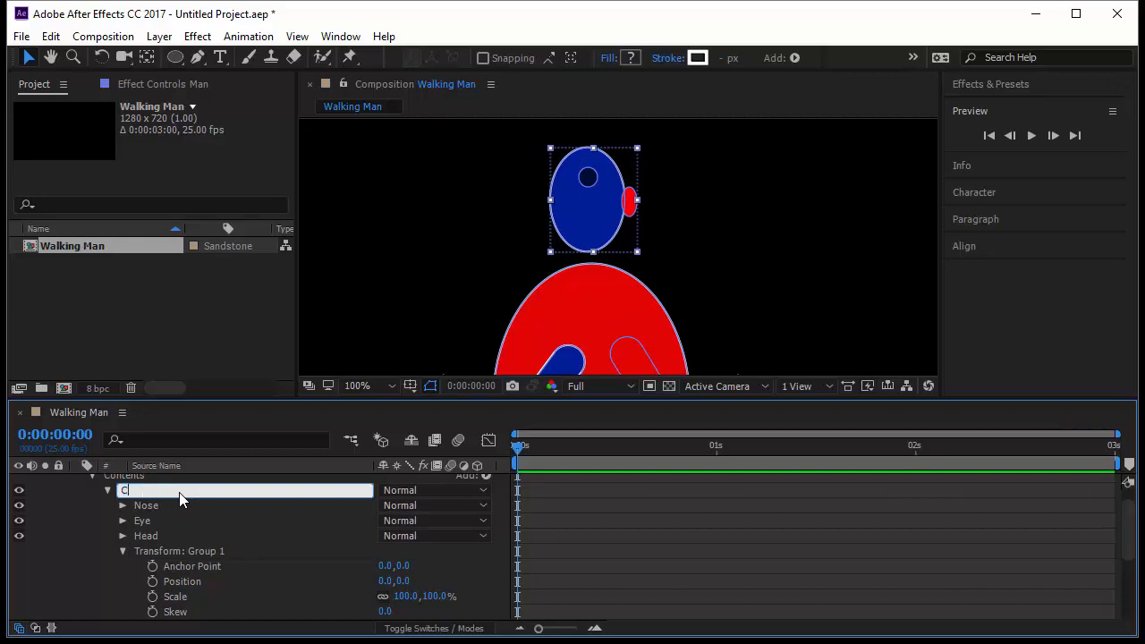
pyautogui.write('omplte ')
pyautogui.write('Head')
pyautogui.press('Left')
pyautogui.press('Left')
pyautogui.press('Left')
pyautogui.press('Left')
pyautogui.press('Left')
pyautogui.press('Left')
pyautogui.write('e')
pyautogui.press('Return')
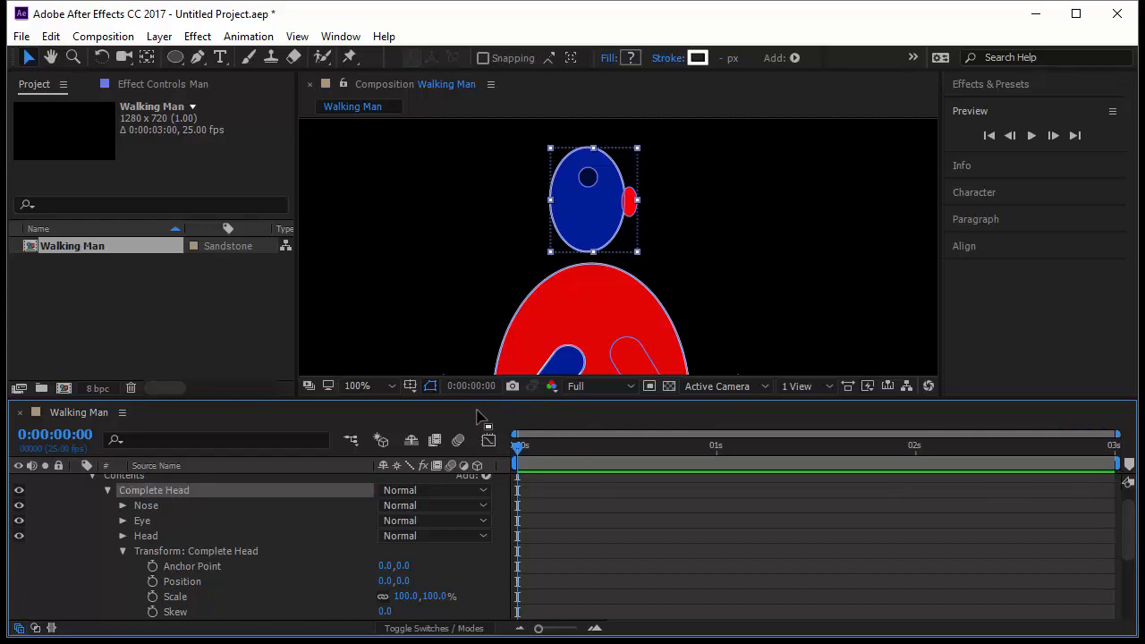
# Fit the whole walking man in an enlarged composition view and clear the selection to view the figure
pyautogui.click(377, 383)
pyautogui.click(403, 83)
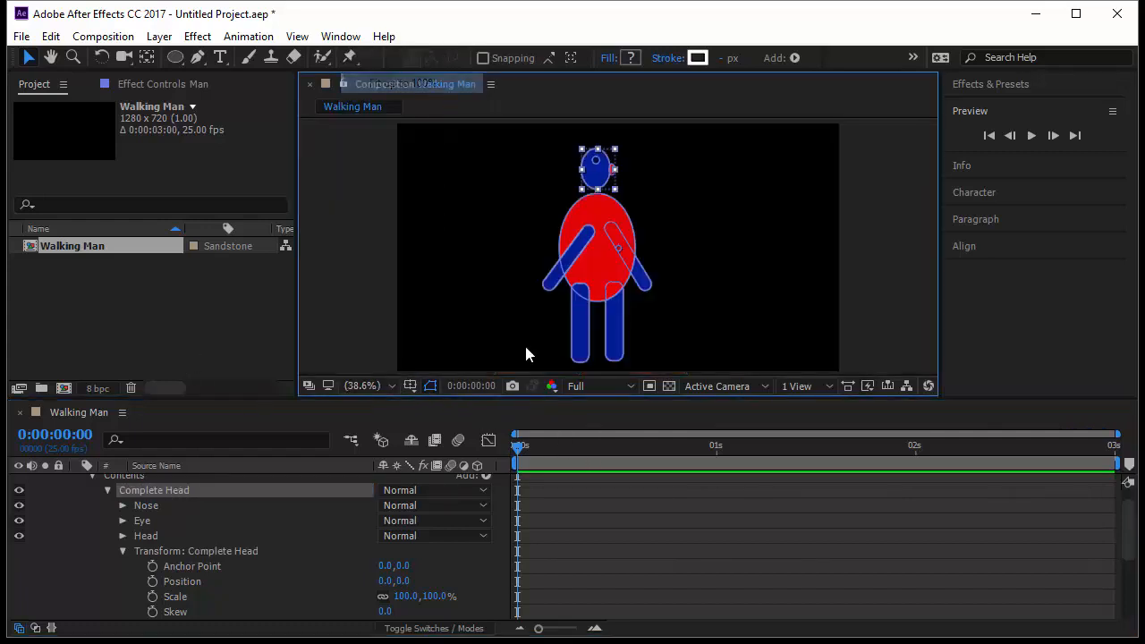
pyautogui.moveTo(558, 399); pyautogui.dragTo(555, 516)
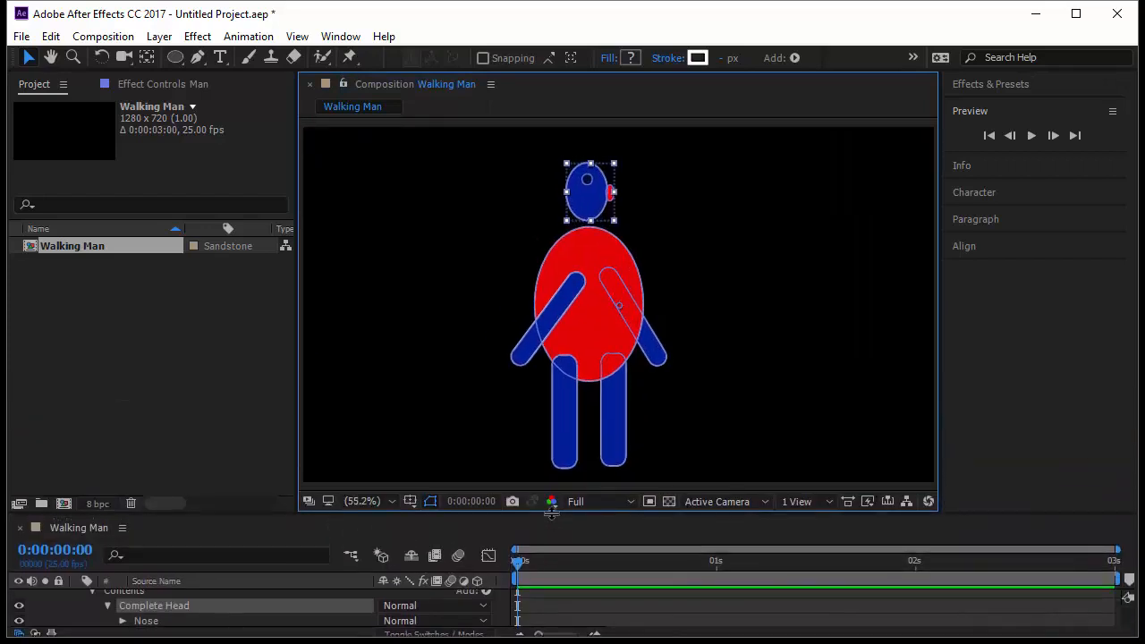
pyautogui.click(723, 345)
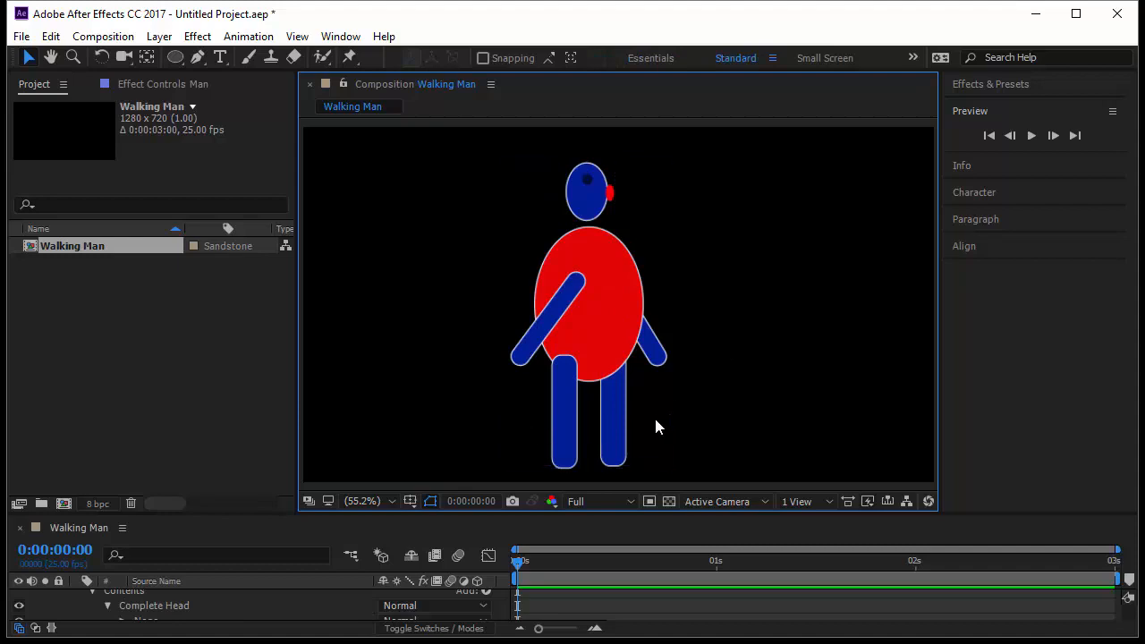
# Select the Front Leg shape in the composition, enlarge the timeline area and collapse the Complete Head group to list all body parts
pyautogui.doubleClick(568, 425)
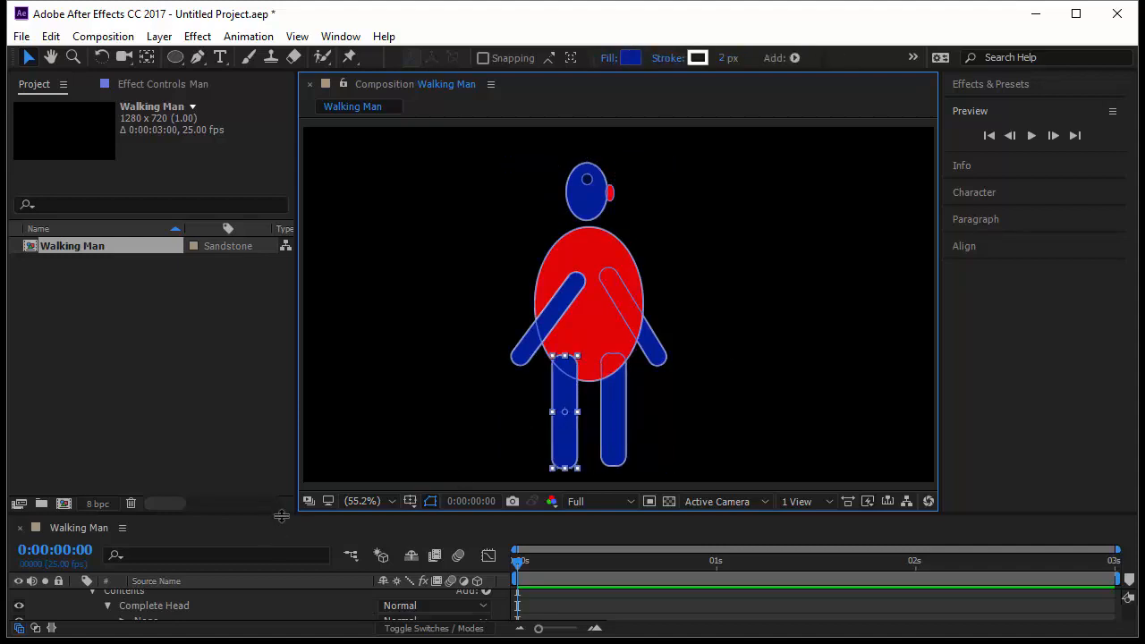
pyautogui.moveTo(281, 515); pyautogui.dragTo(278, 398)
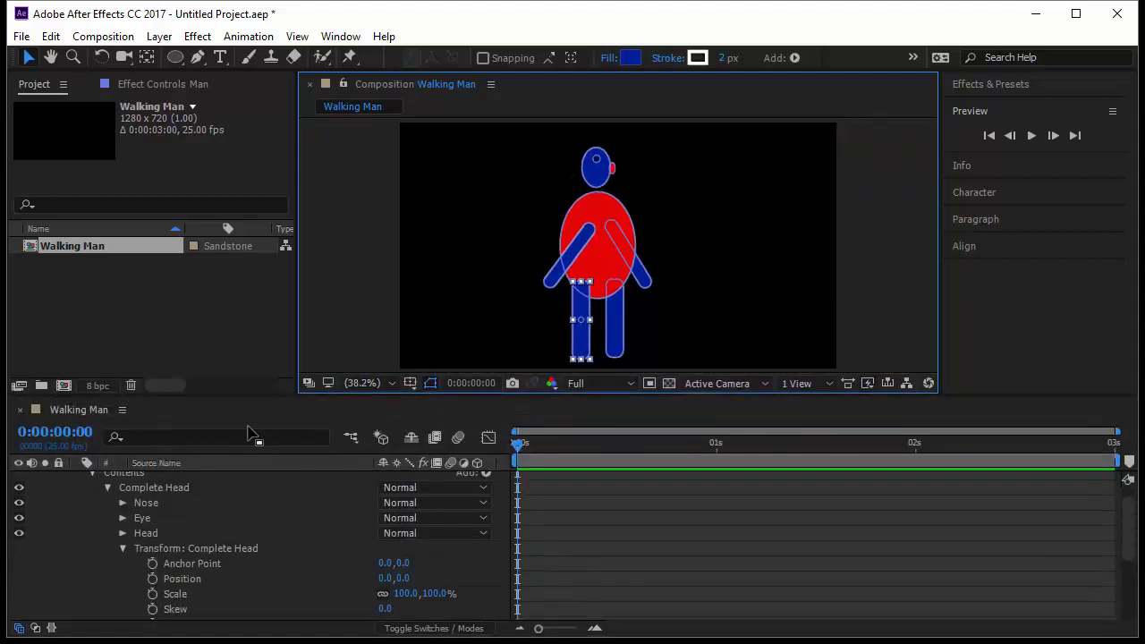
pyautogui.click(107, 488)
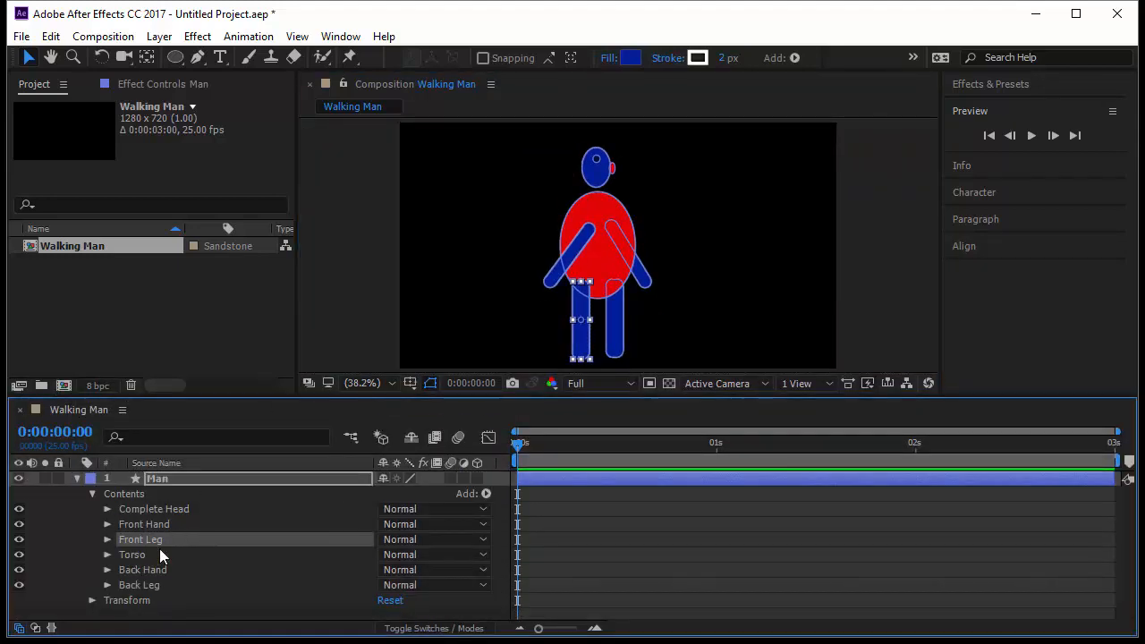
# Review the items that can be added to the layer's contents and the Complete Head group's members, collapse its Transform properties and deselect everything
pyautogui.click(152, 509)
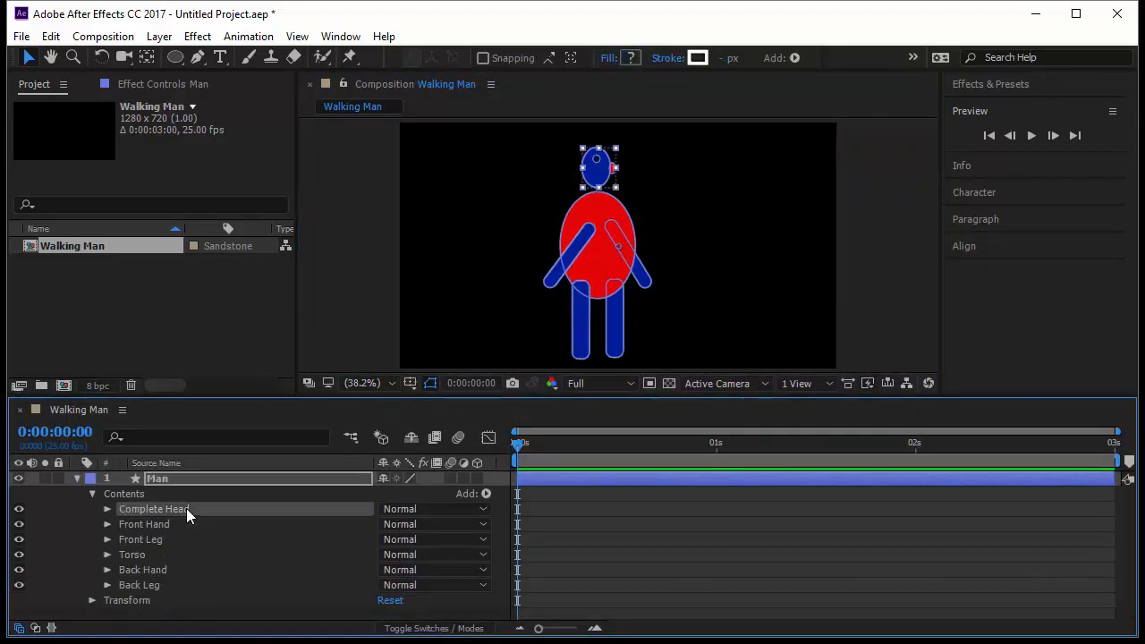
pyautogui.click(485, 494)
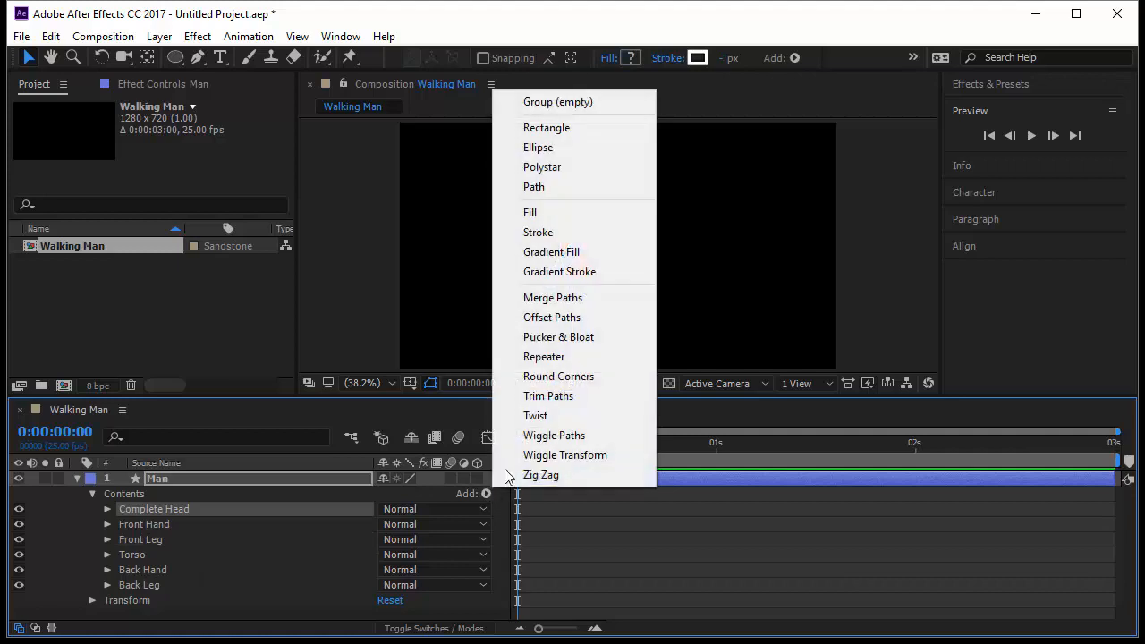
pyautogui.click(109, 509)
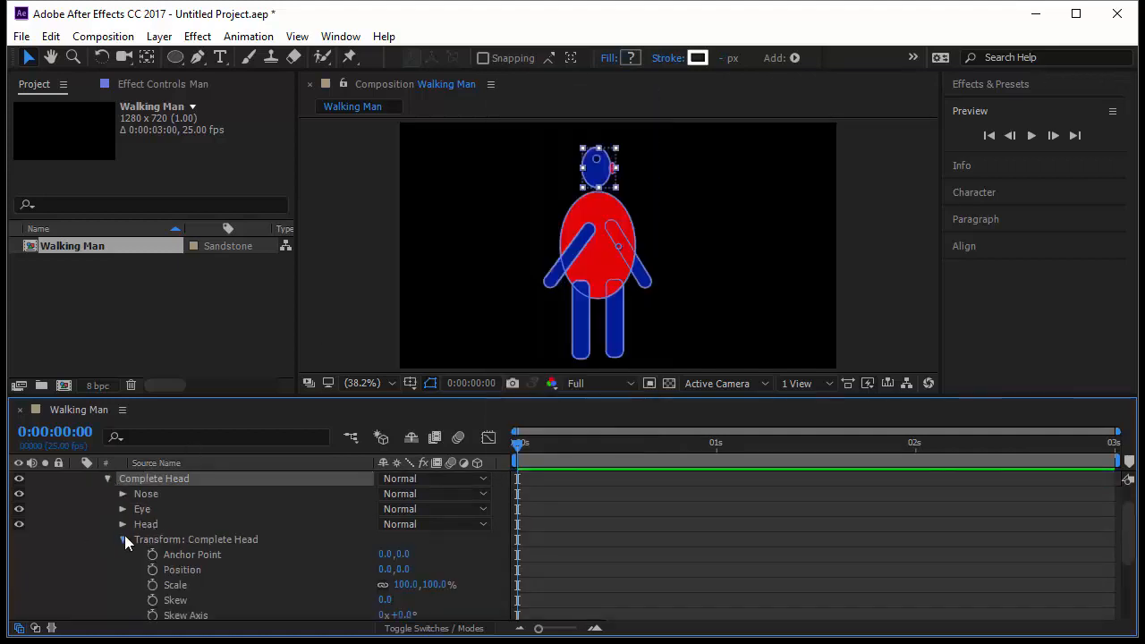
pyautogui.click(124, 539)
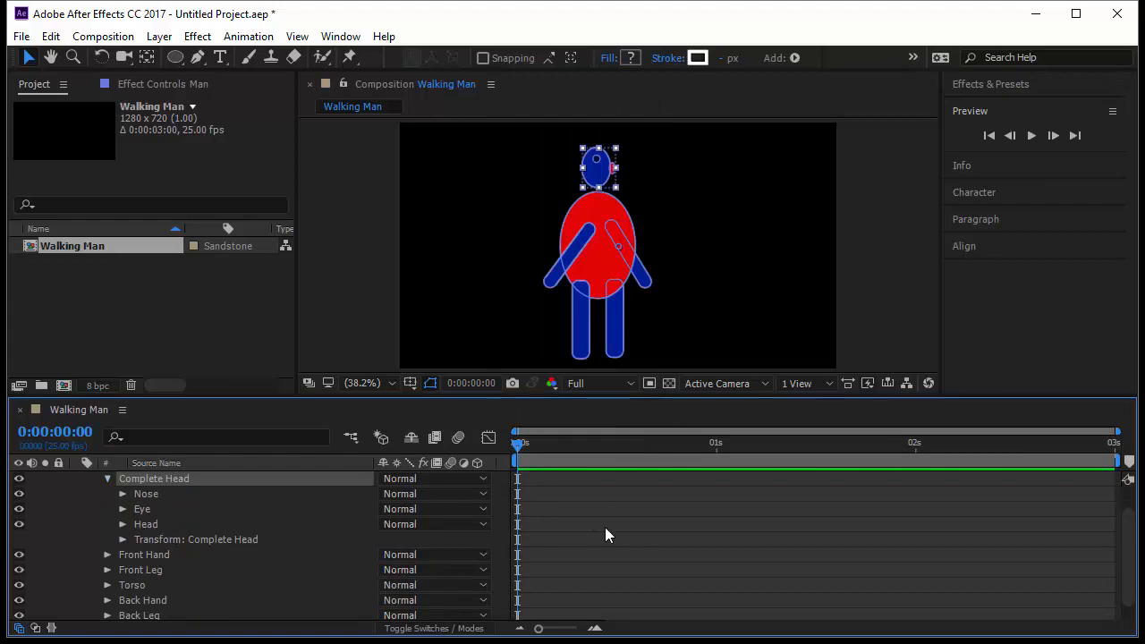
pyautogui.click(648, 553)
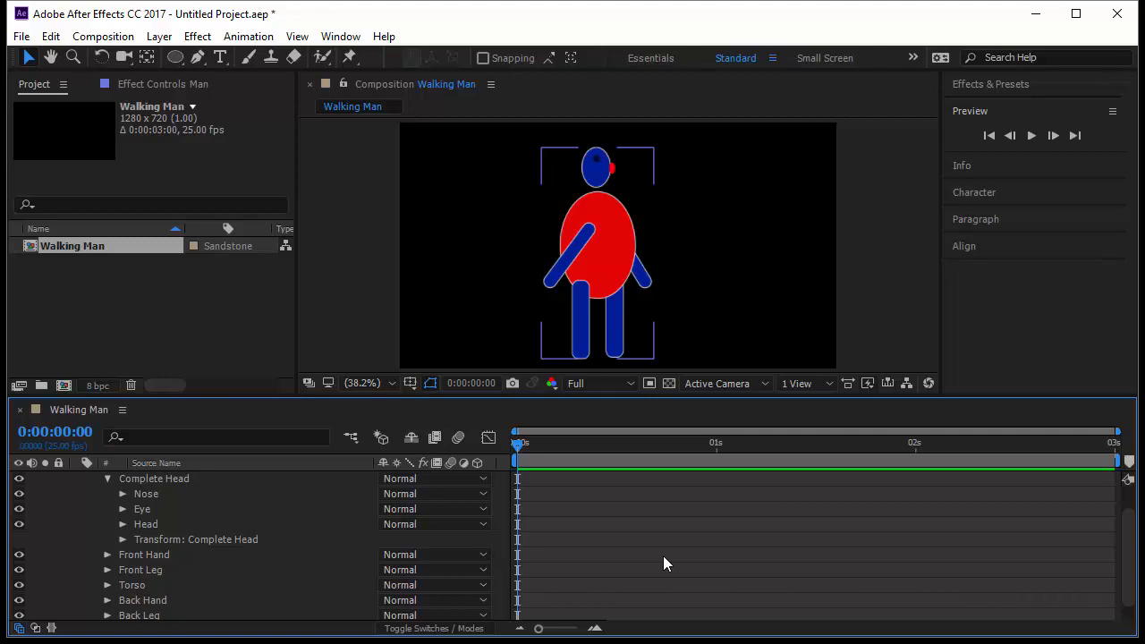
pyautogui.press('space')
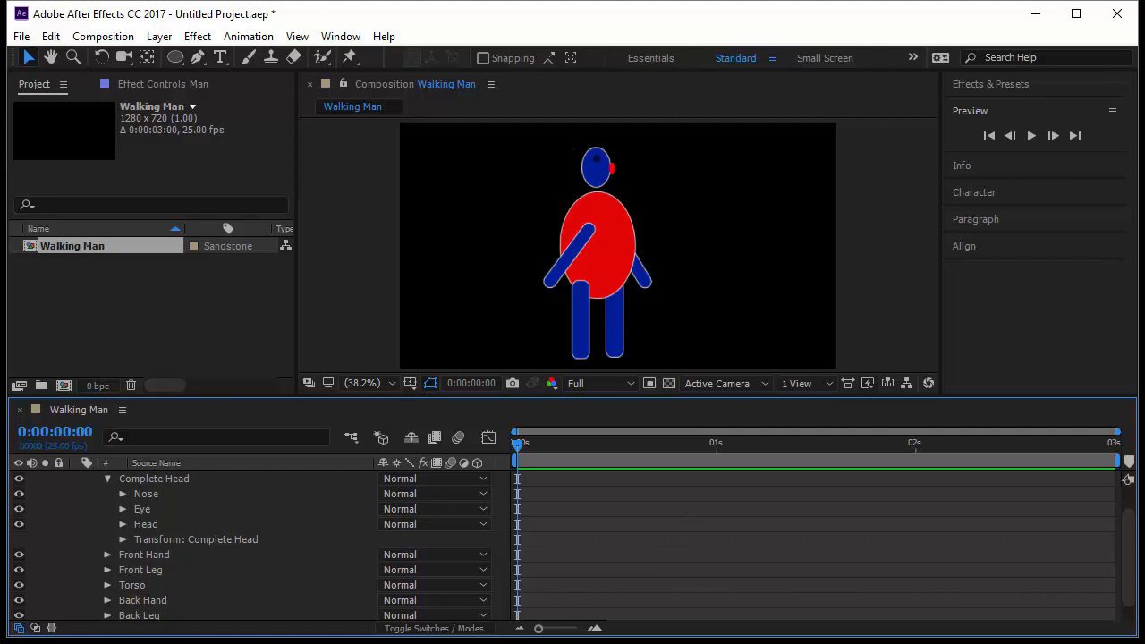